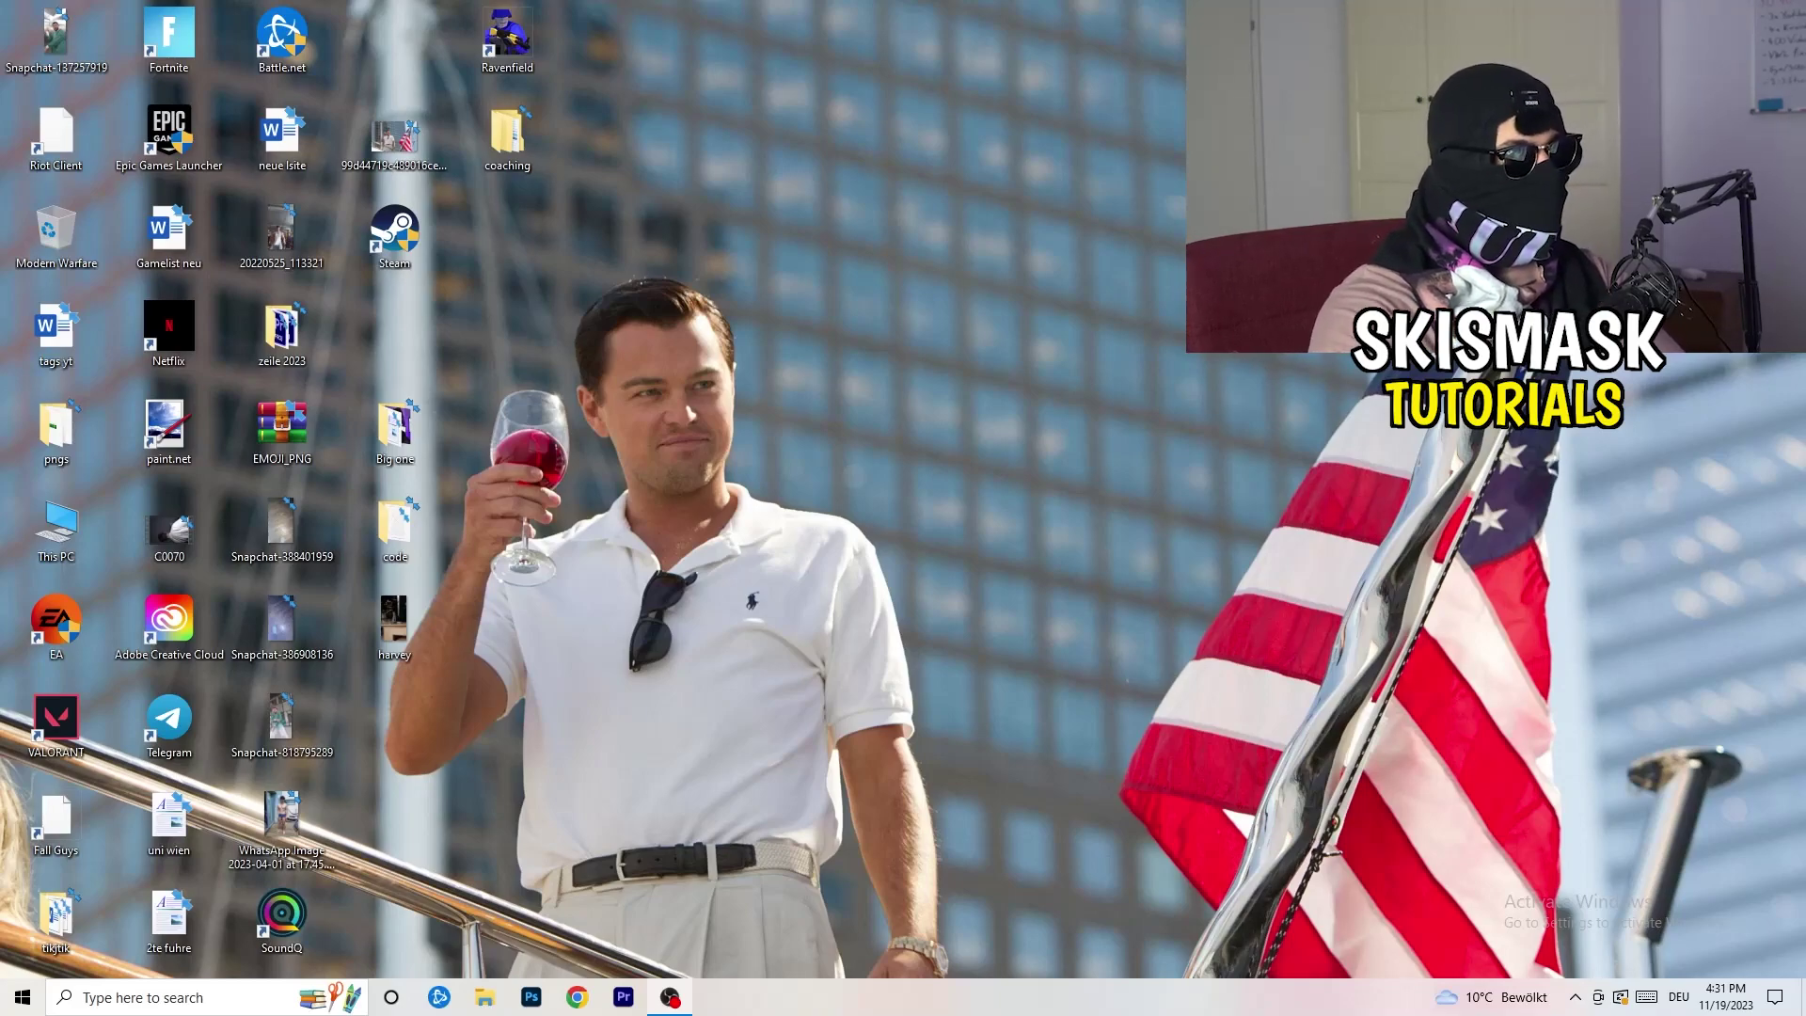
Open NVIDIA Control Panel from the desktop's right-click menu, landing on Change Resolution.
right_click(970, 336)
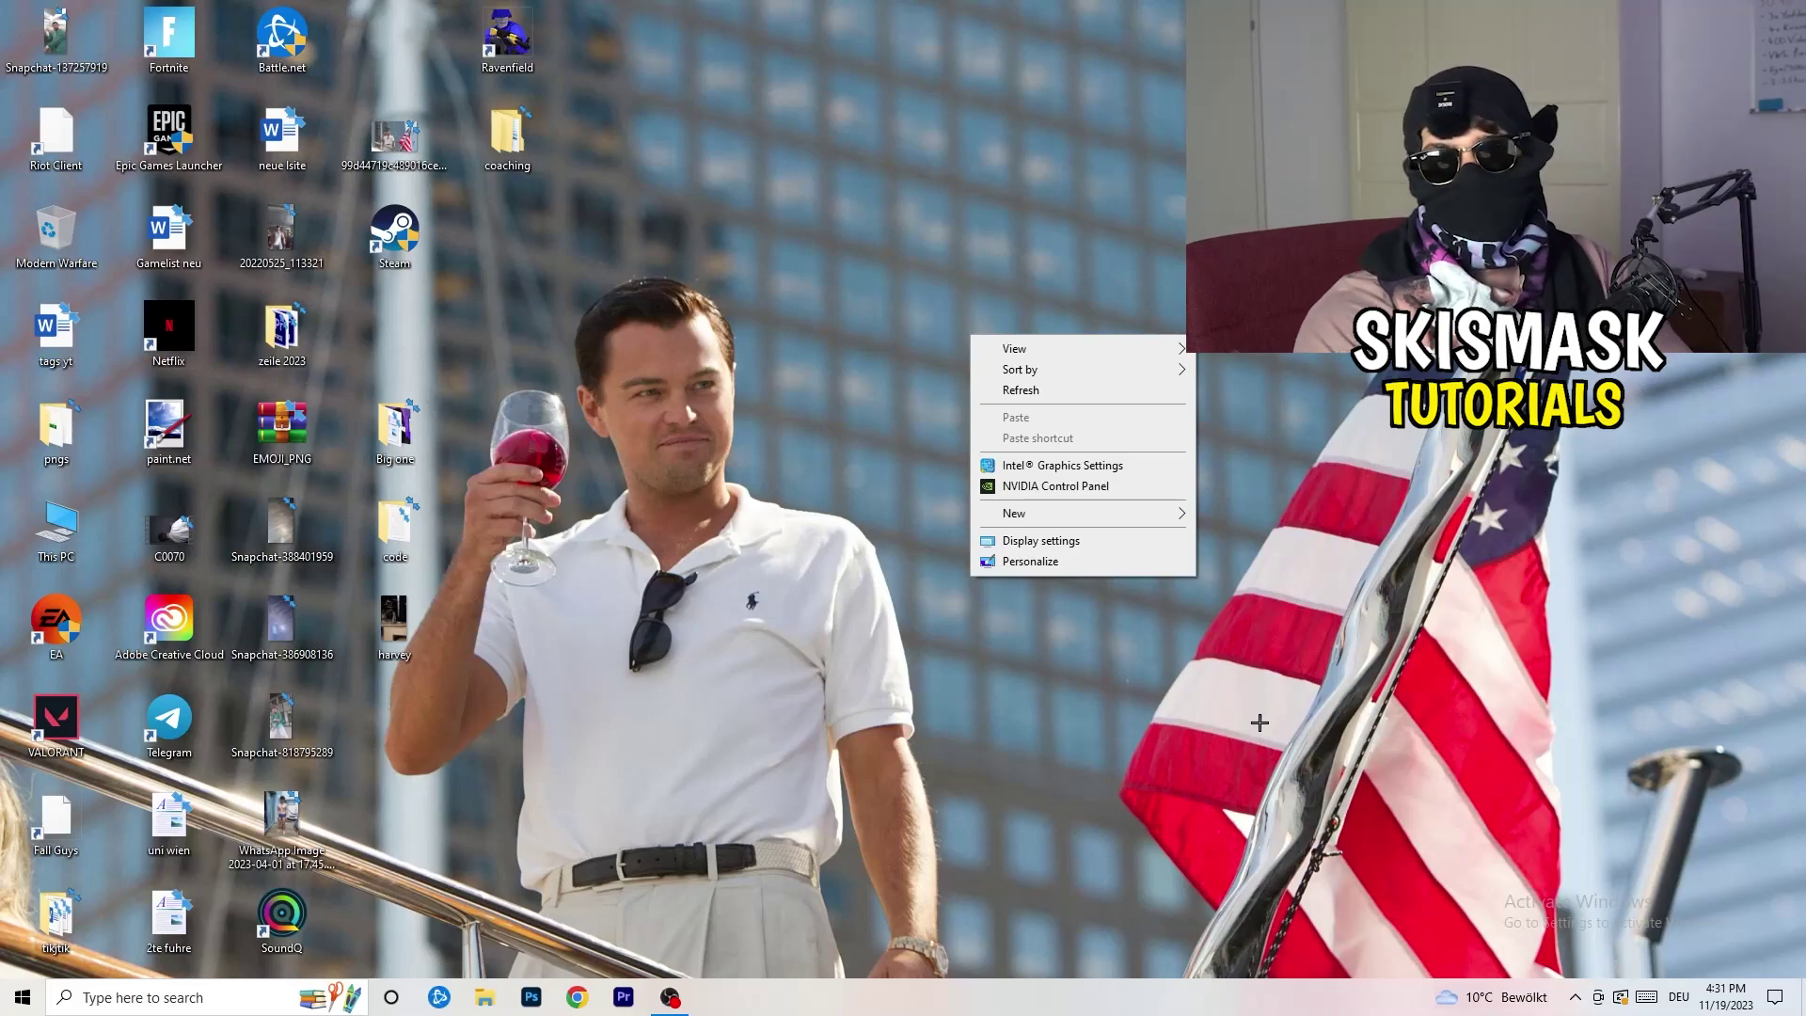
click(1044, 485)
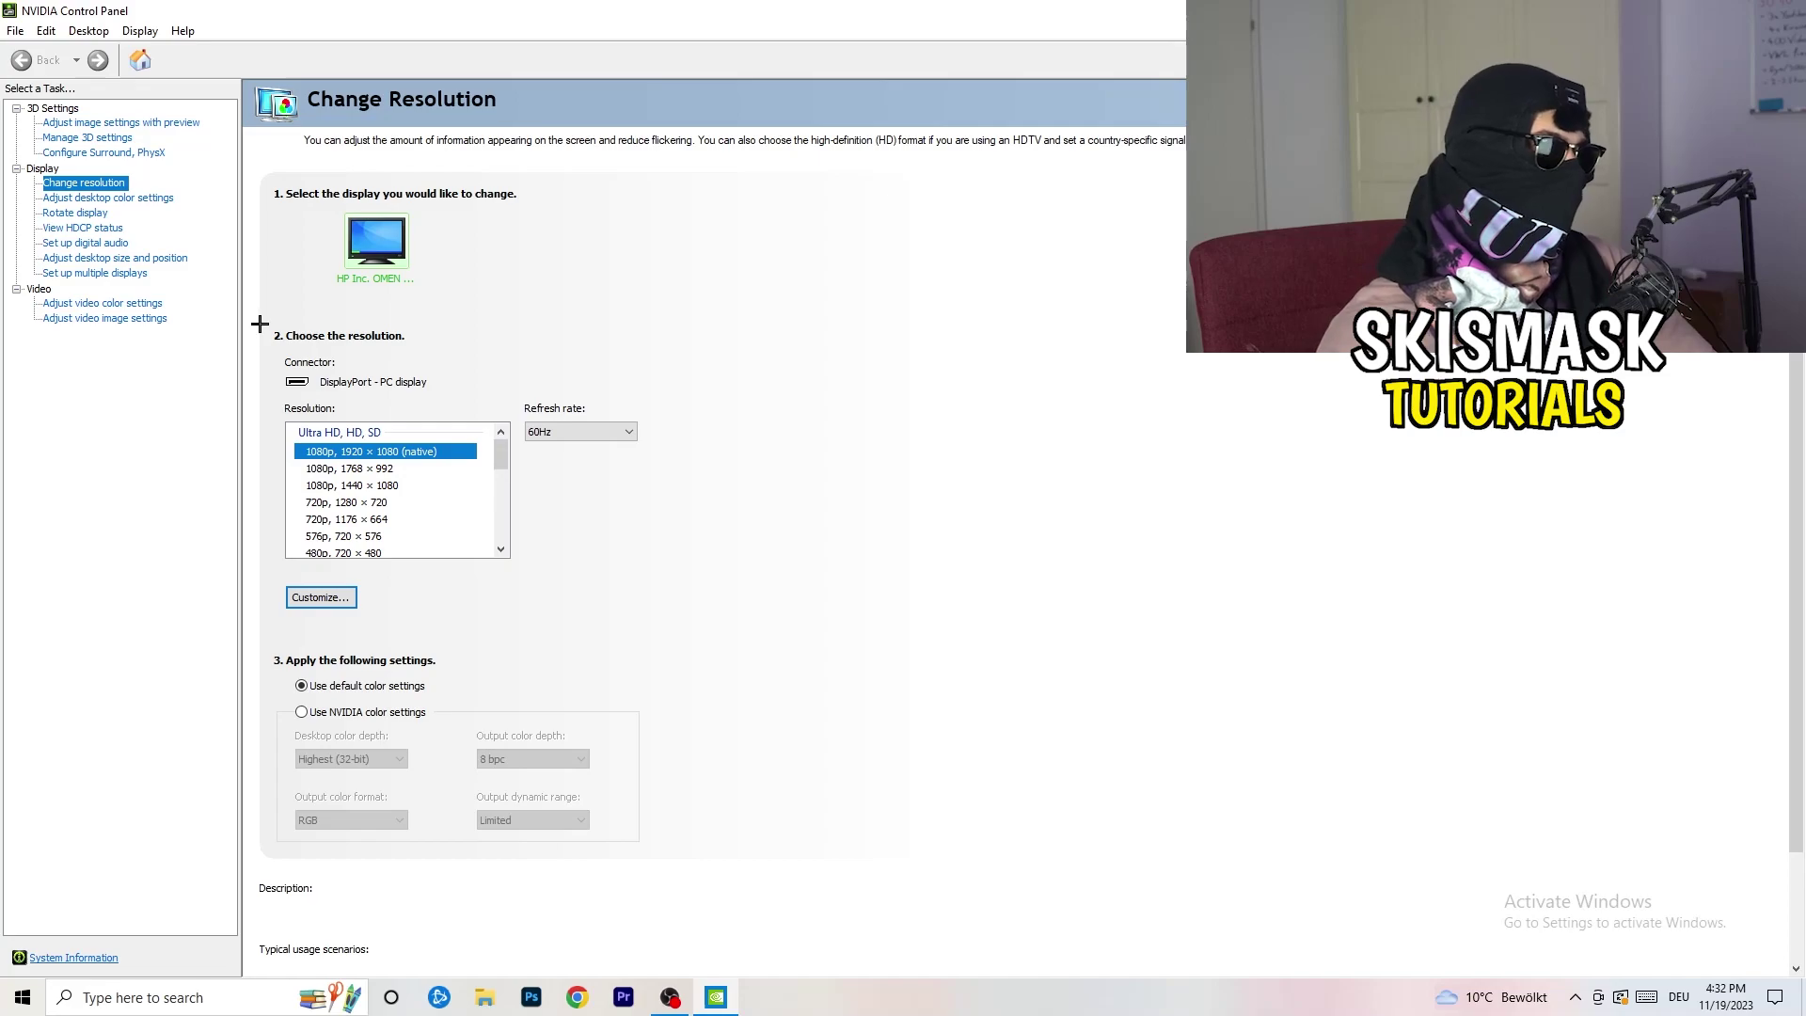
Start a custom resolution with 1440 horizontal pixels and 1040 vertical lines.
click(348, 598)
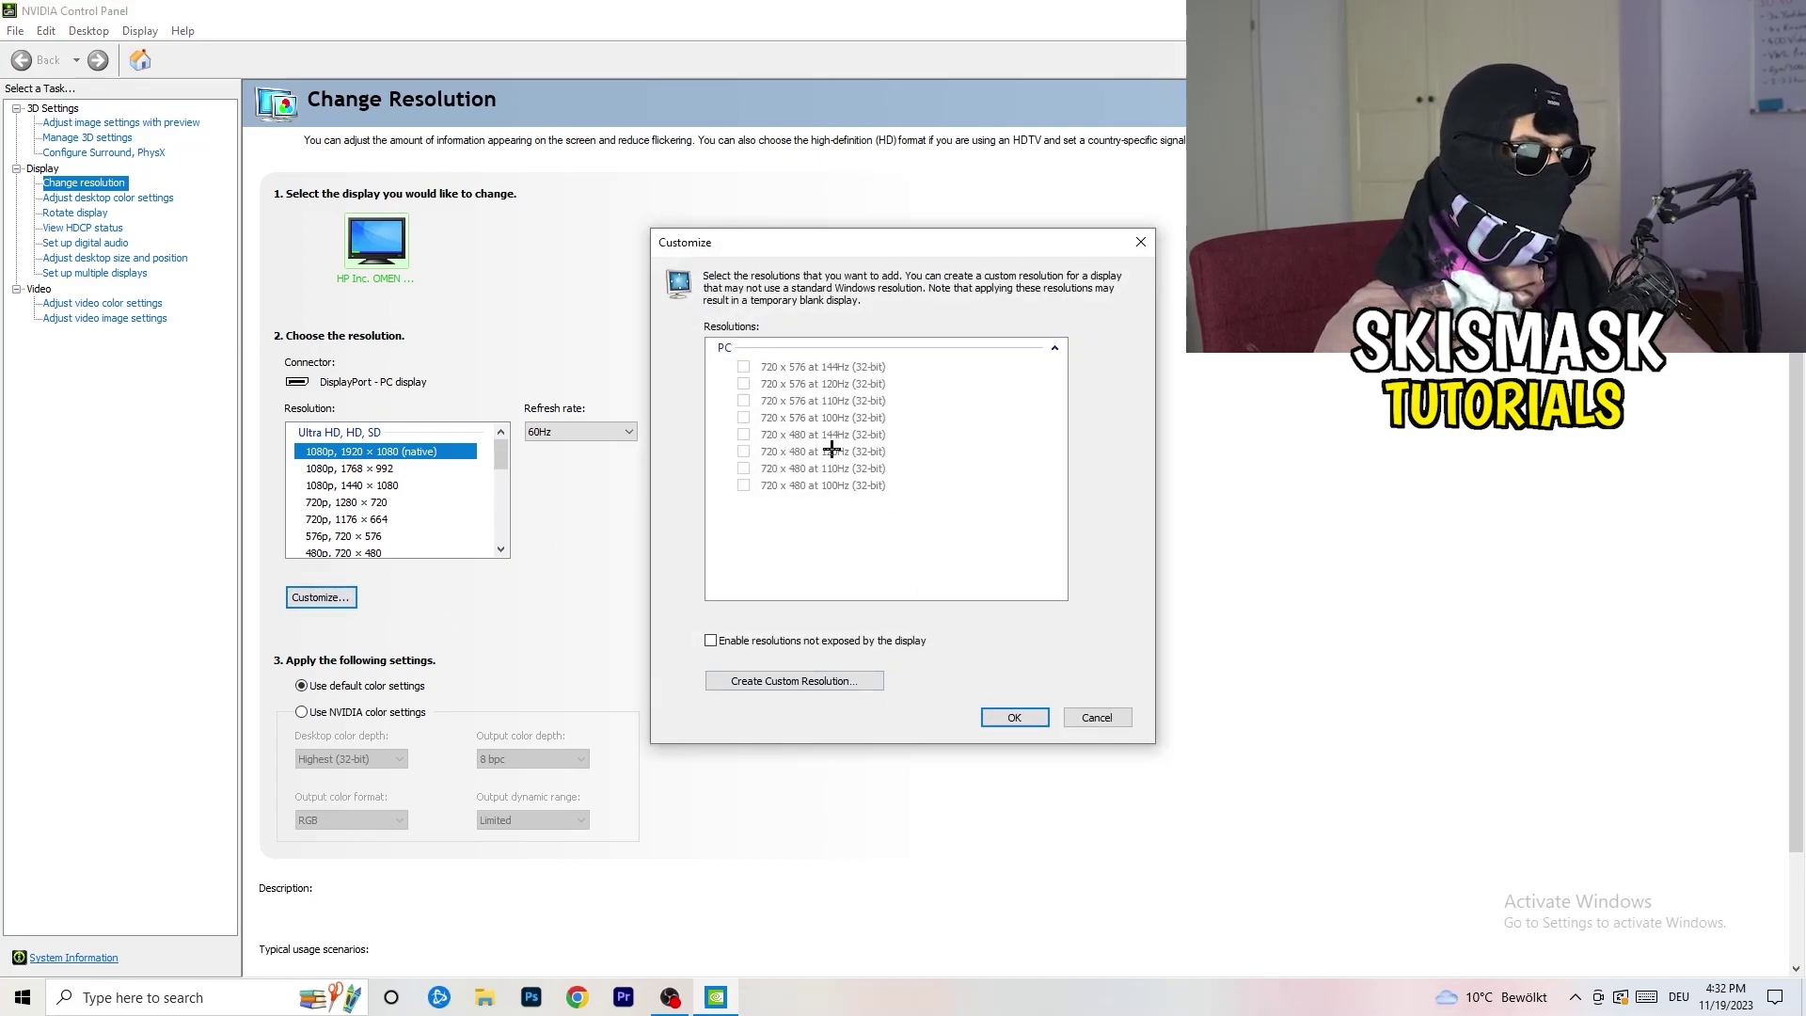
click(828, 681)
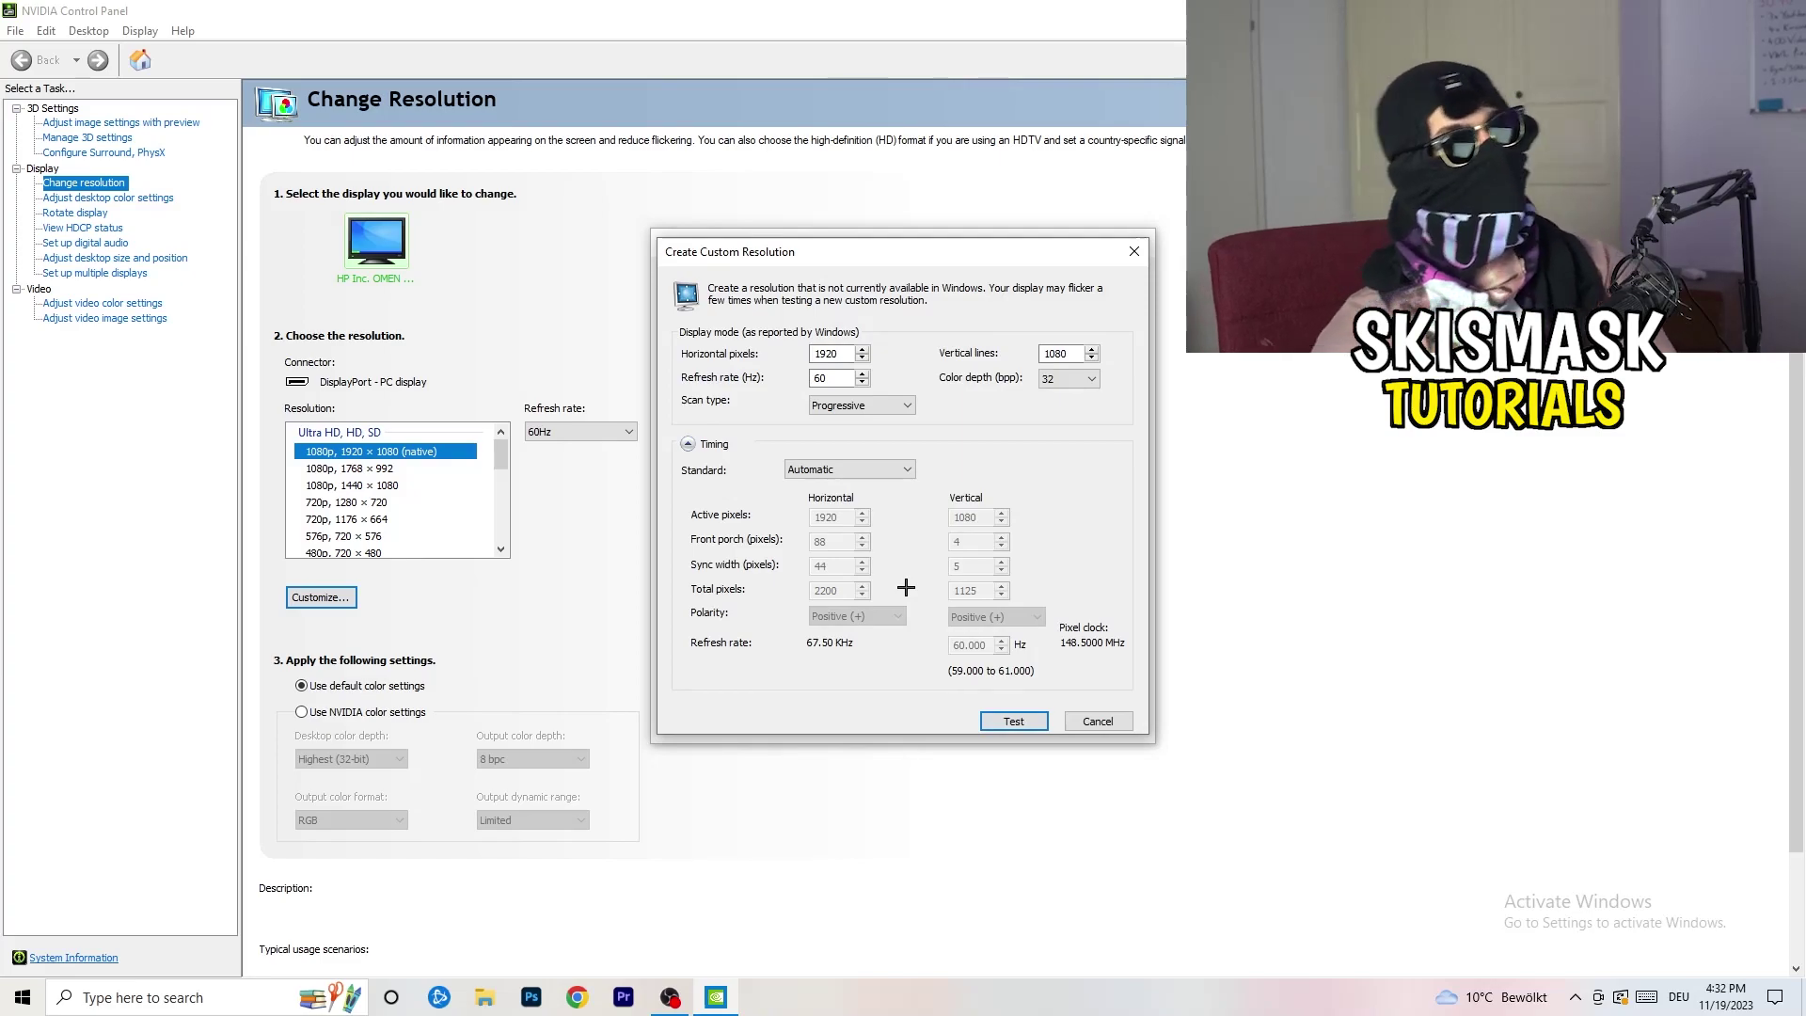
drag(844, 356, 787, 349)
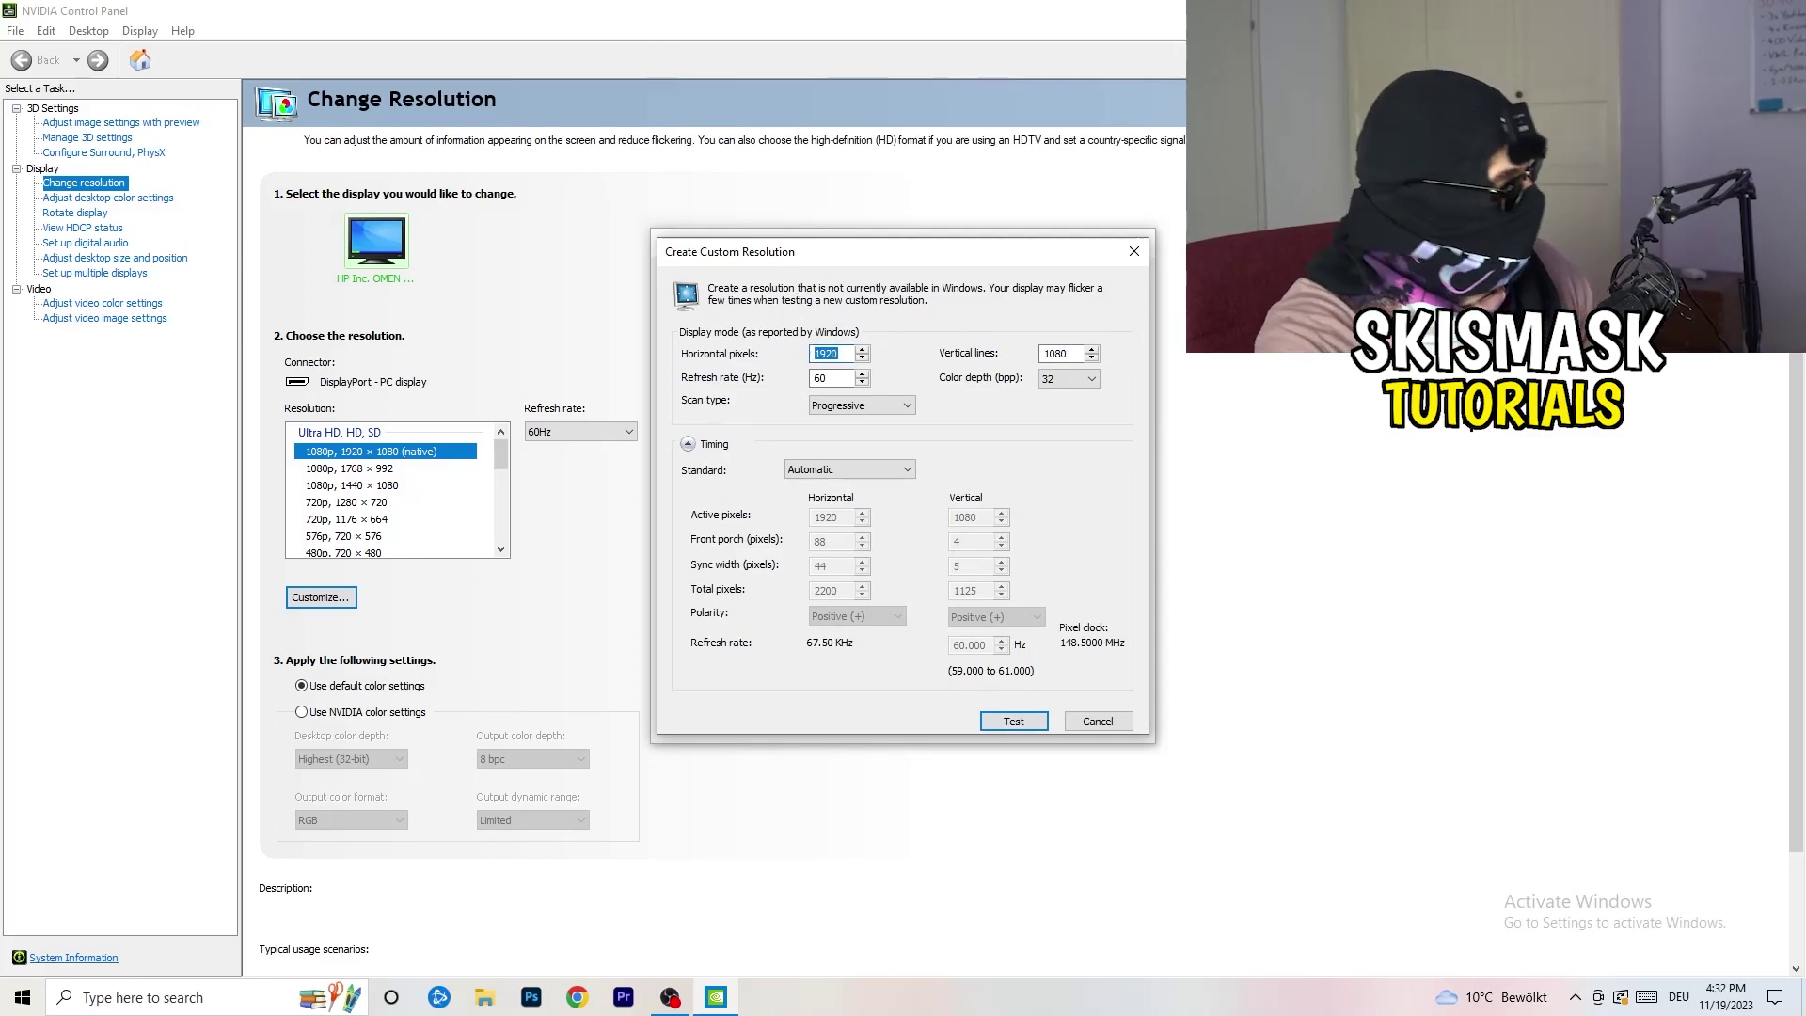
text(1140)
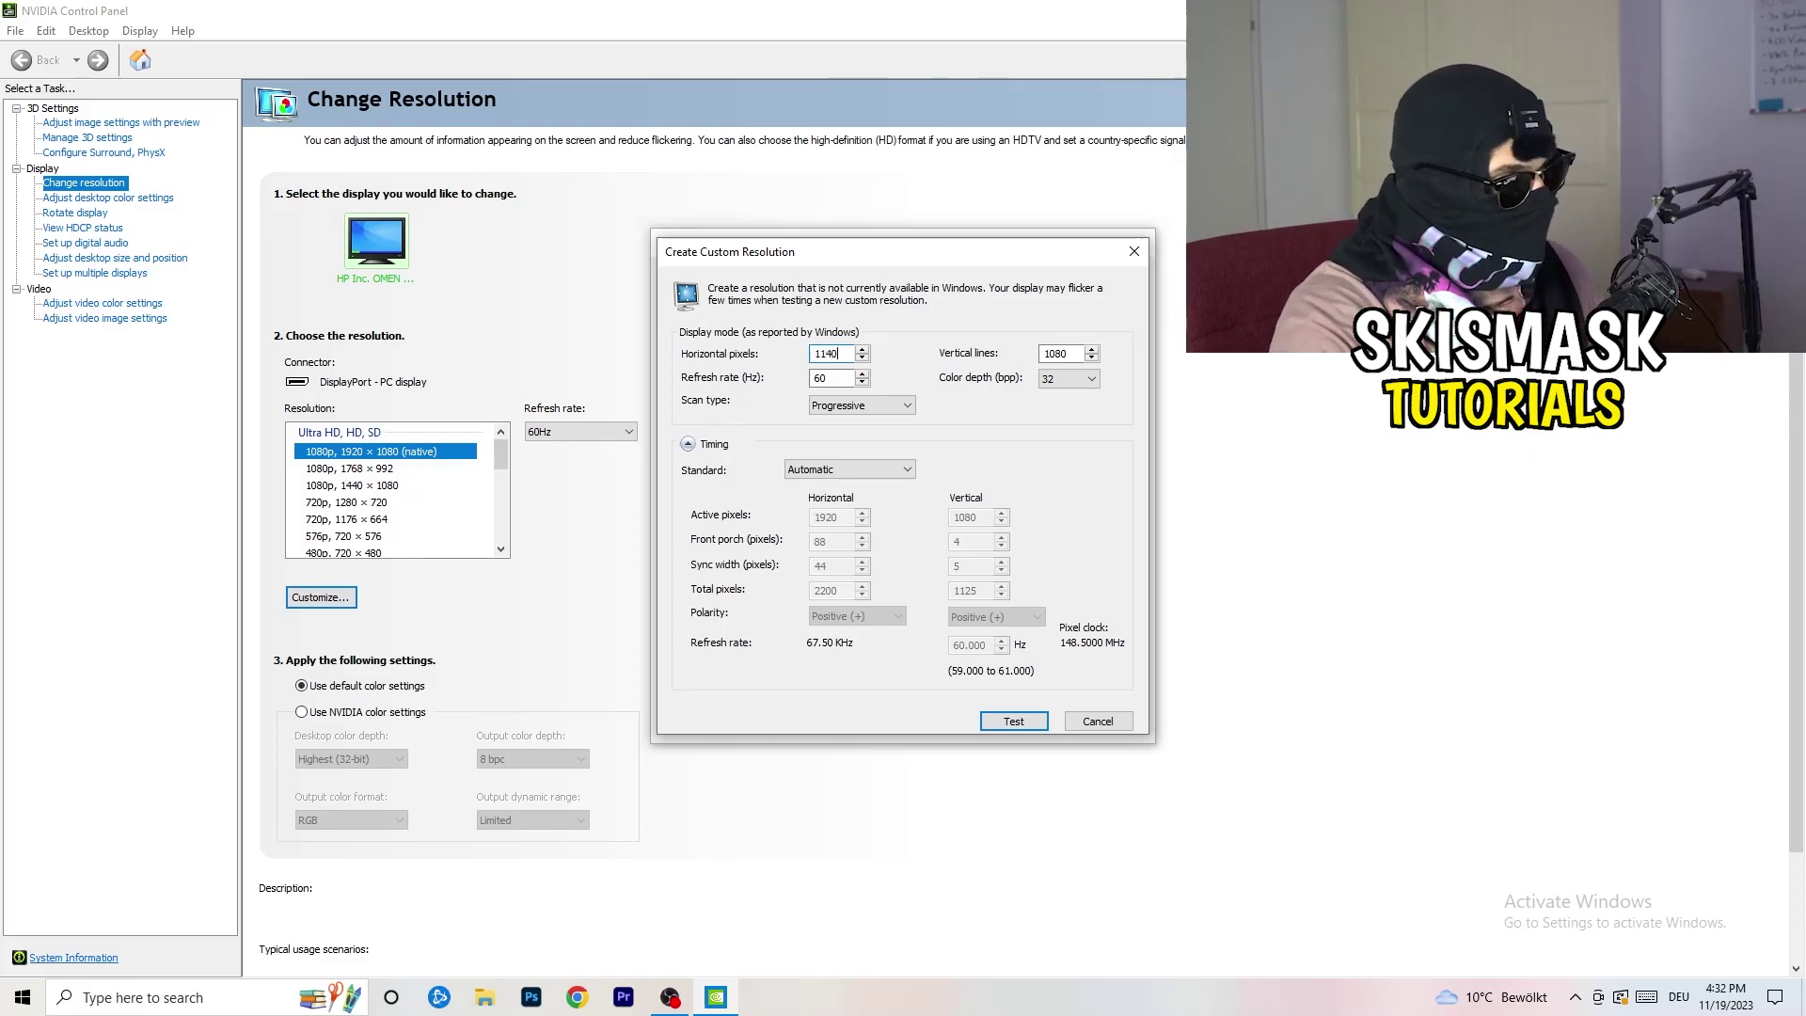
key(BackSpace)
key(BackSpace)
key(BackSpace)
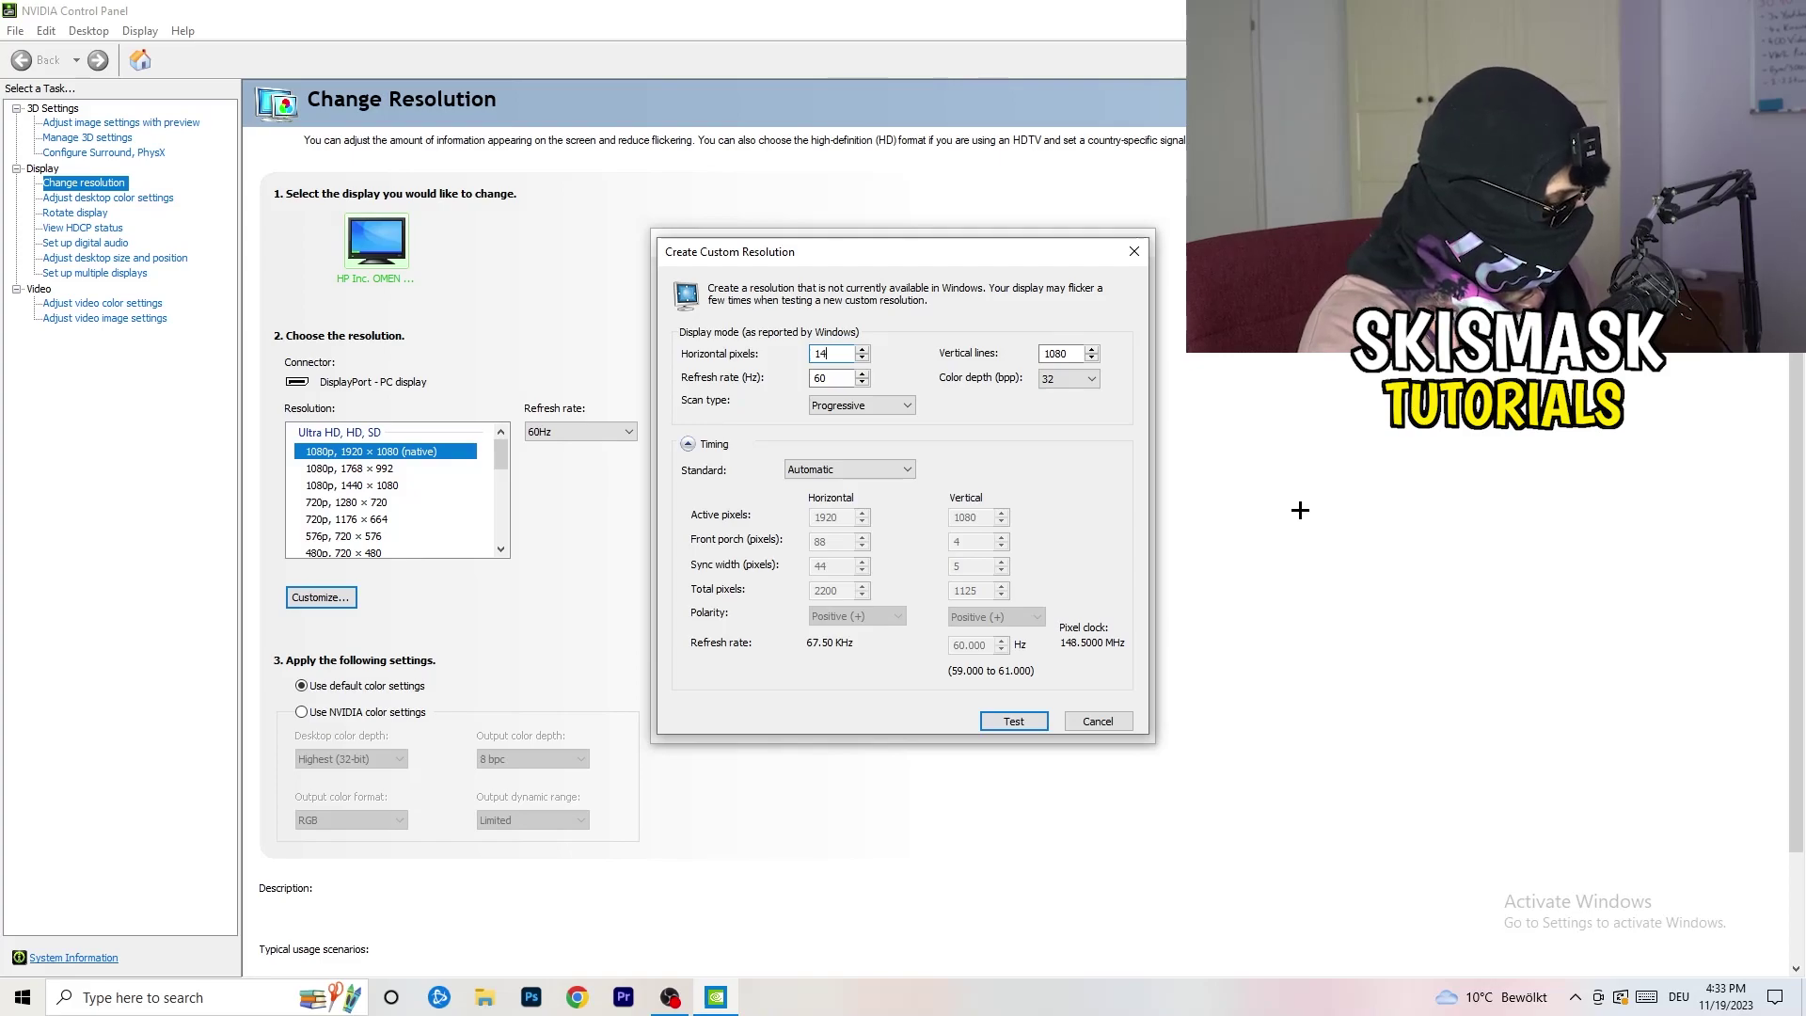
text(440)
double_click(1058, 354)
text(10)
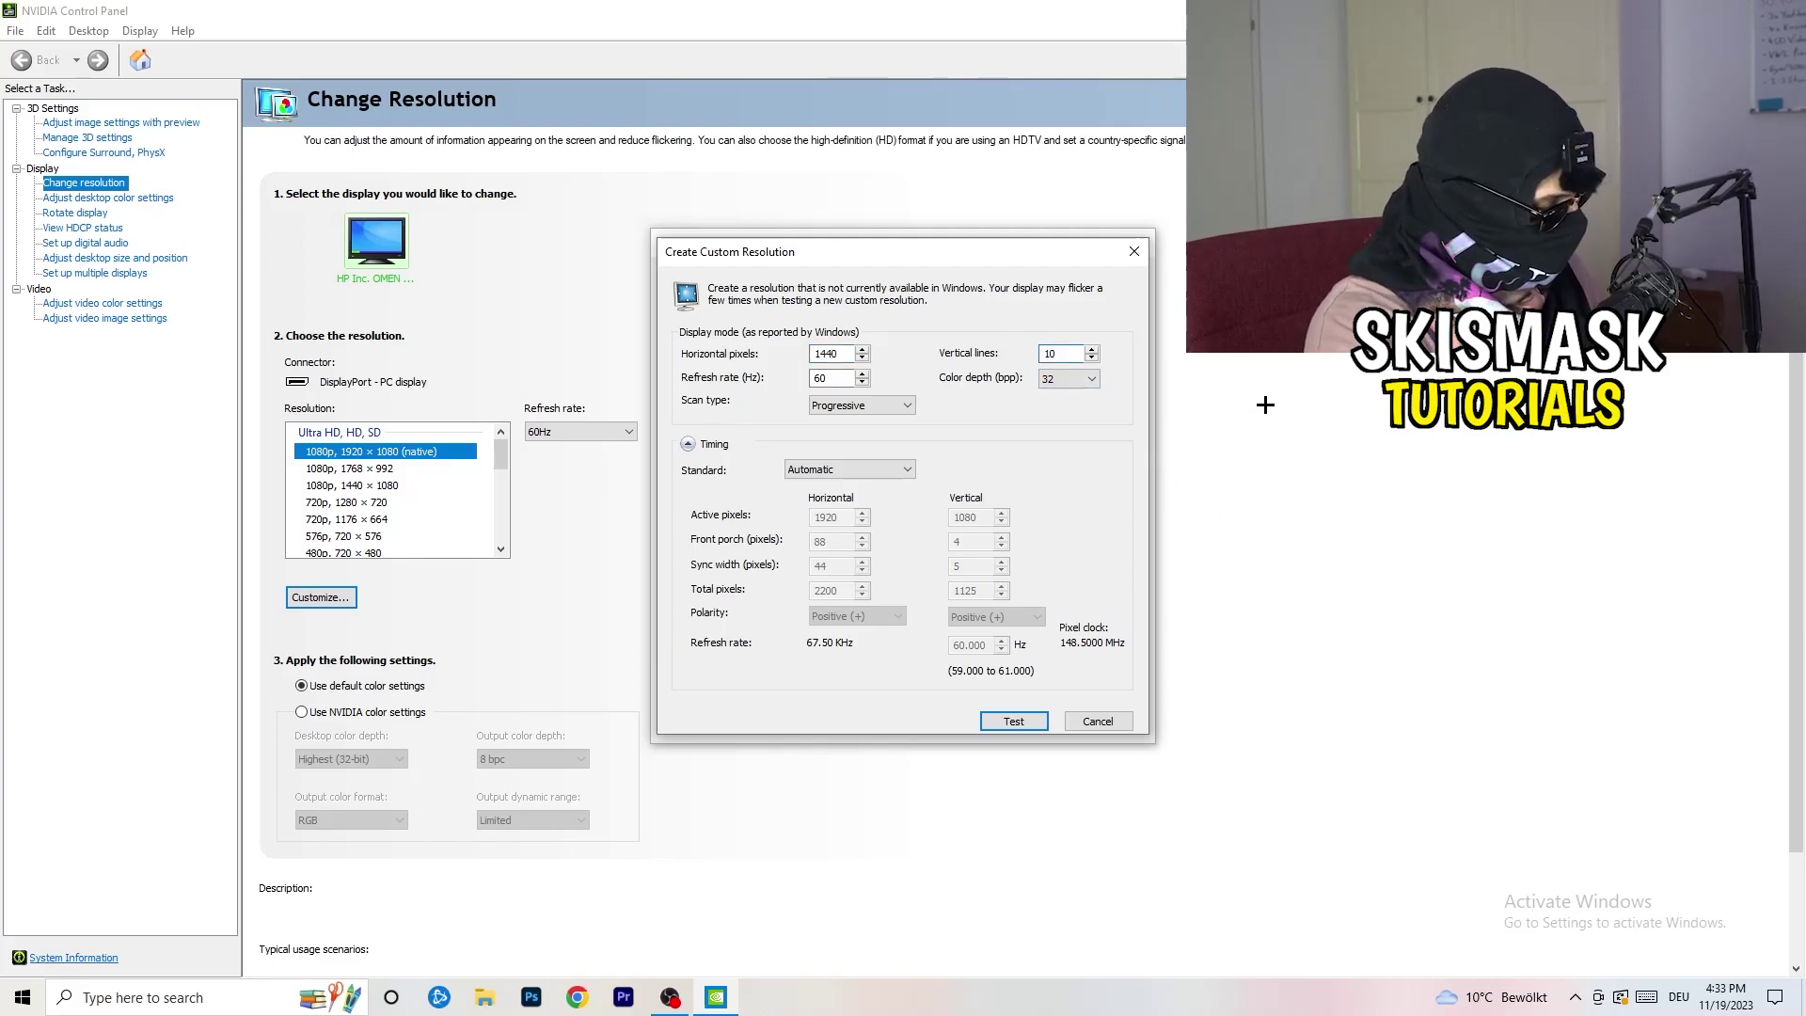
text(40)
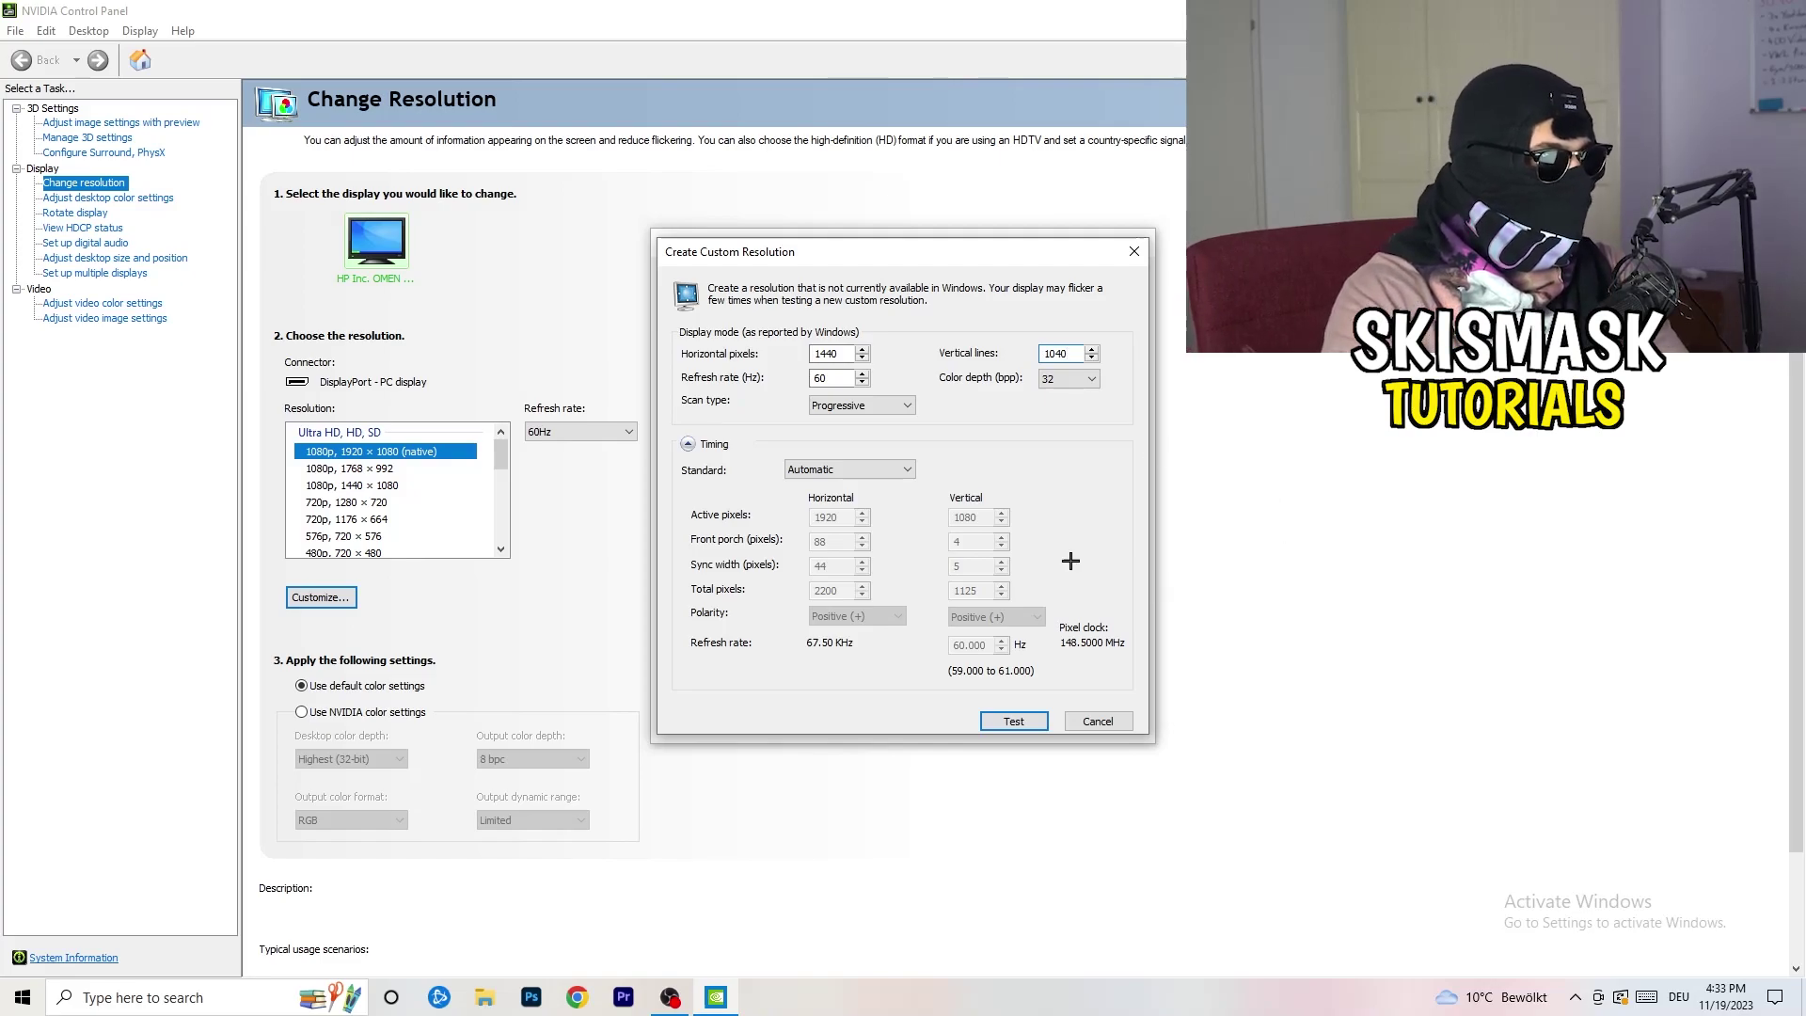
Keep Progressive scan and set the timing standard to CVT reduced blank.
click(858, 405)
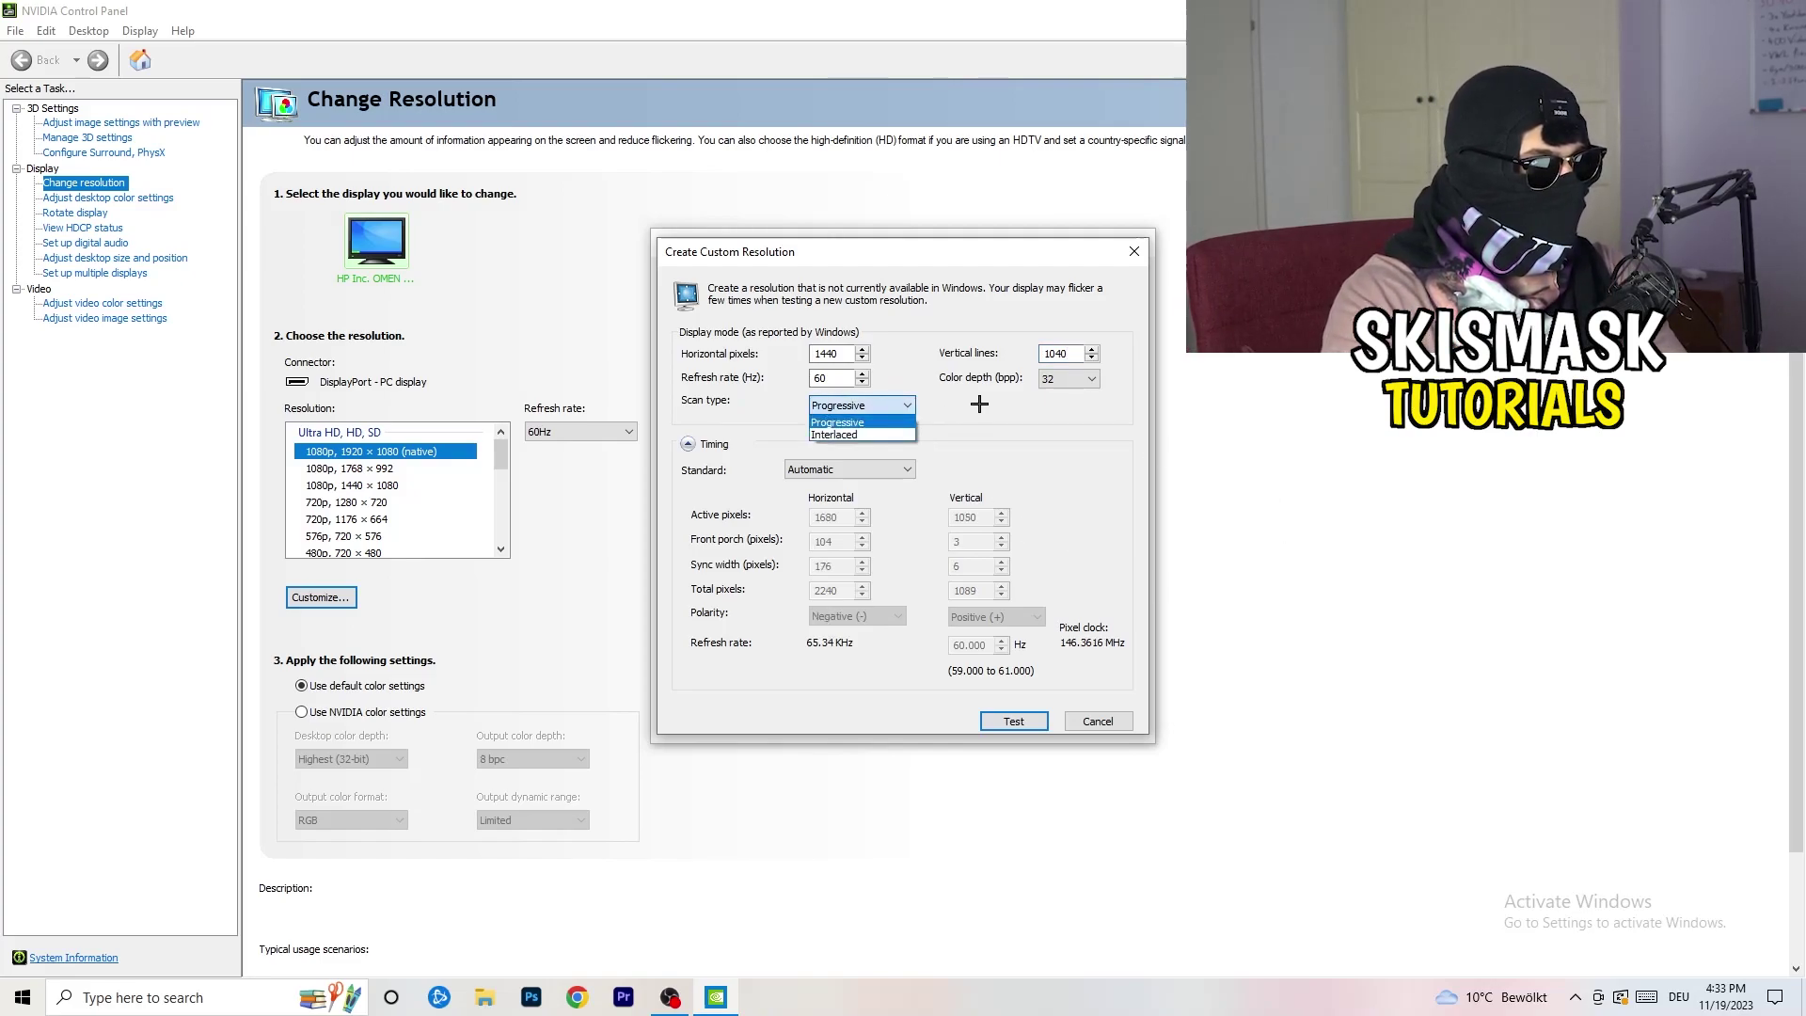
click(990, 459)
click(872, 469)
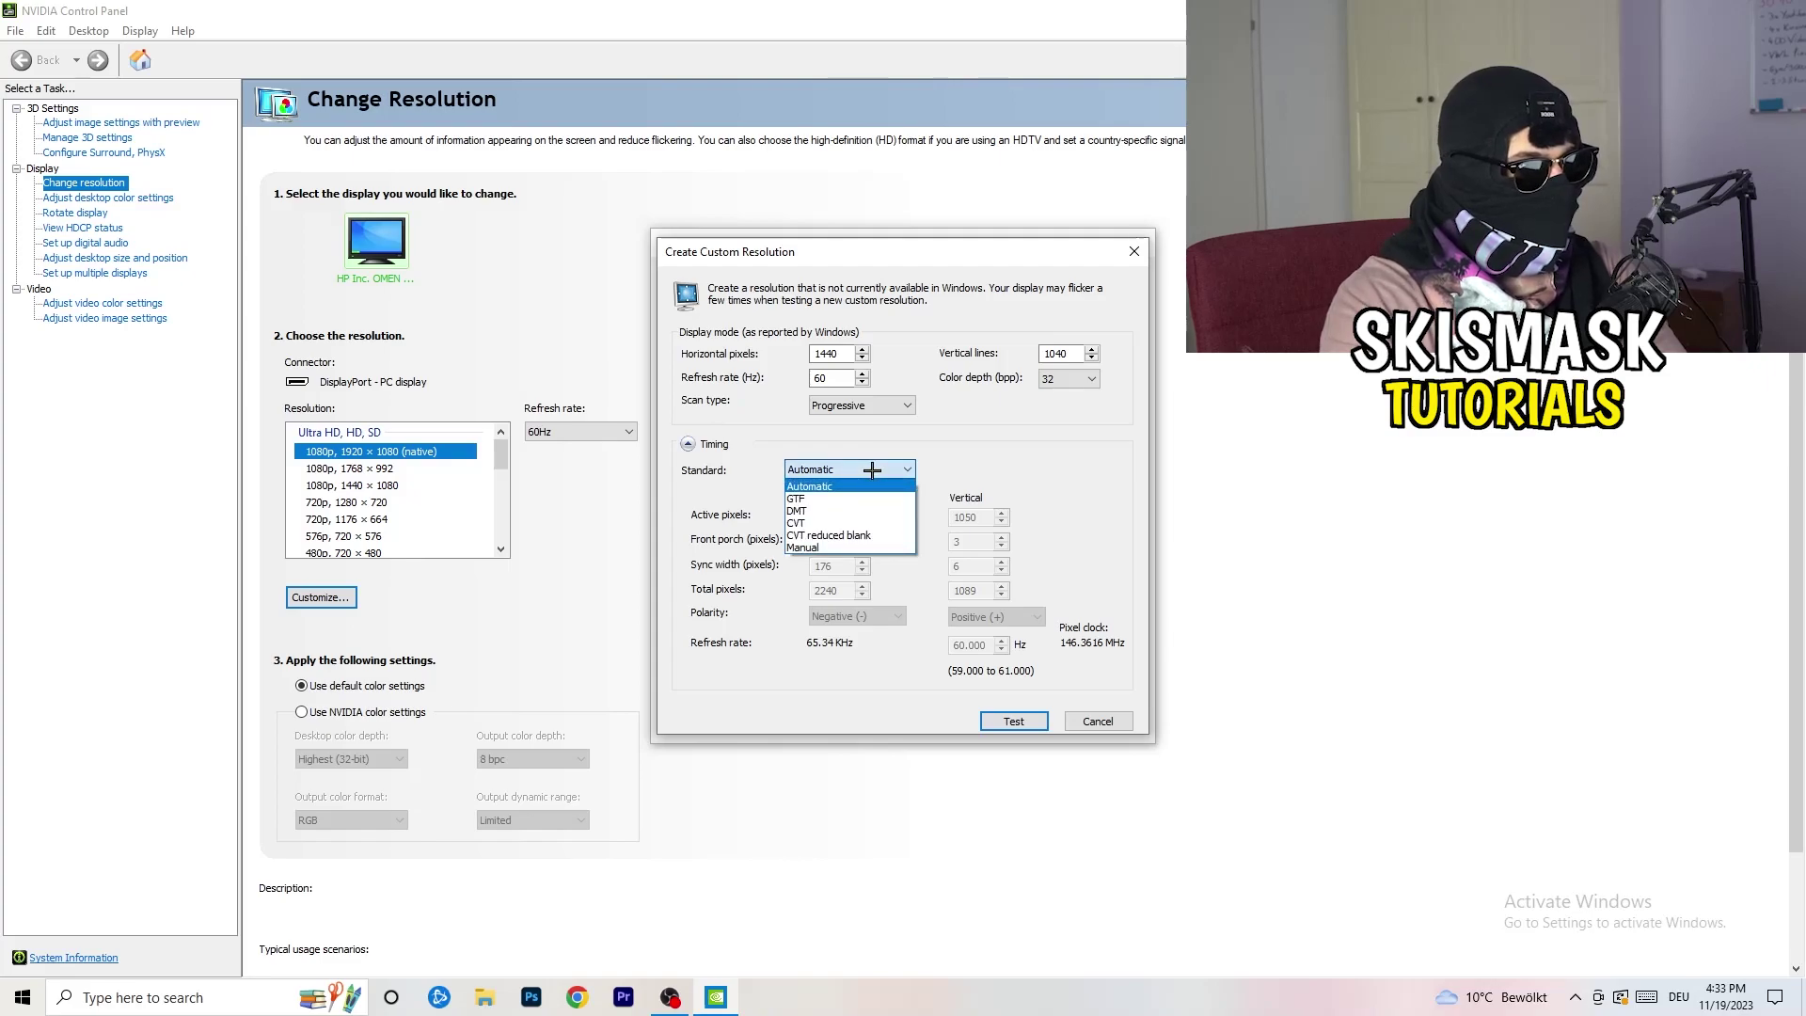
click(998, 480)
click(842, 472)
click(1055, 468)
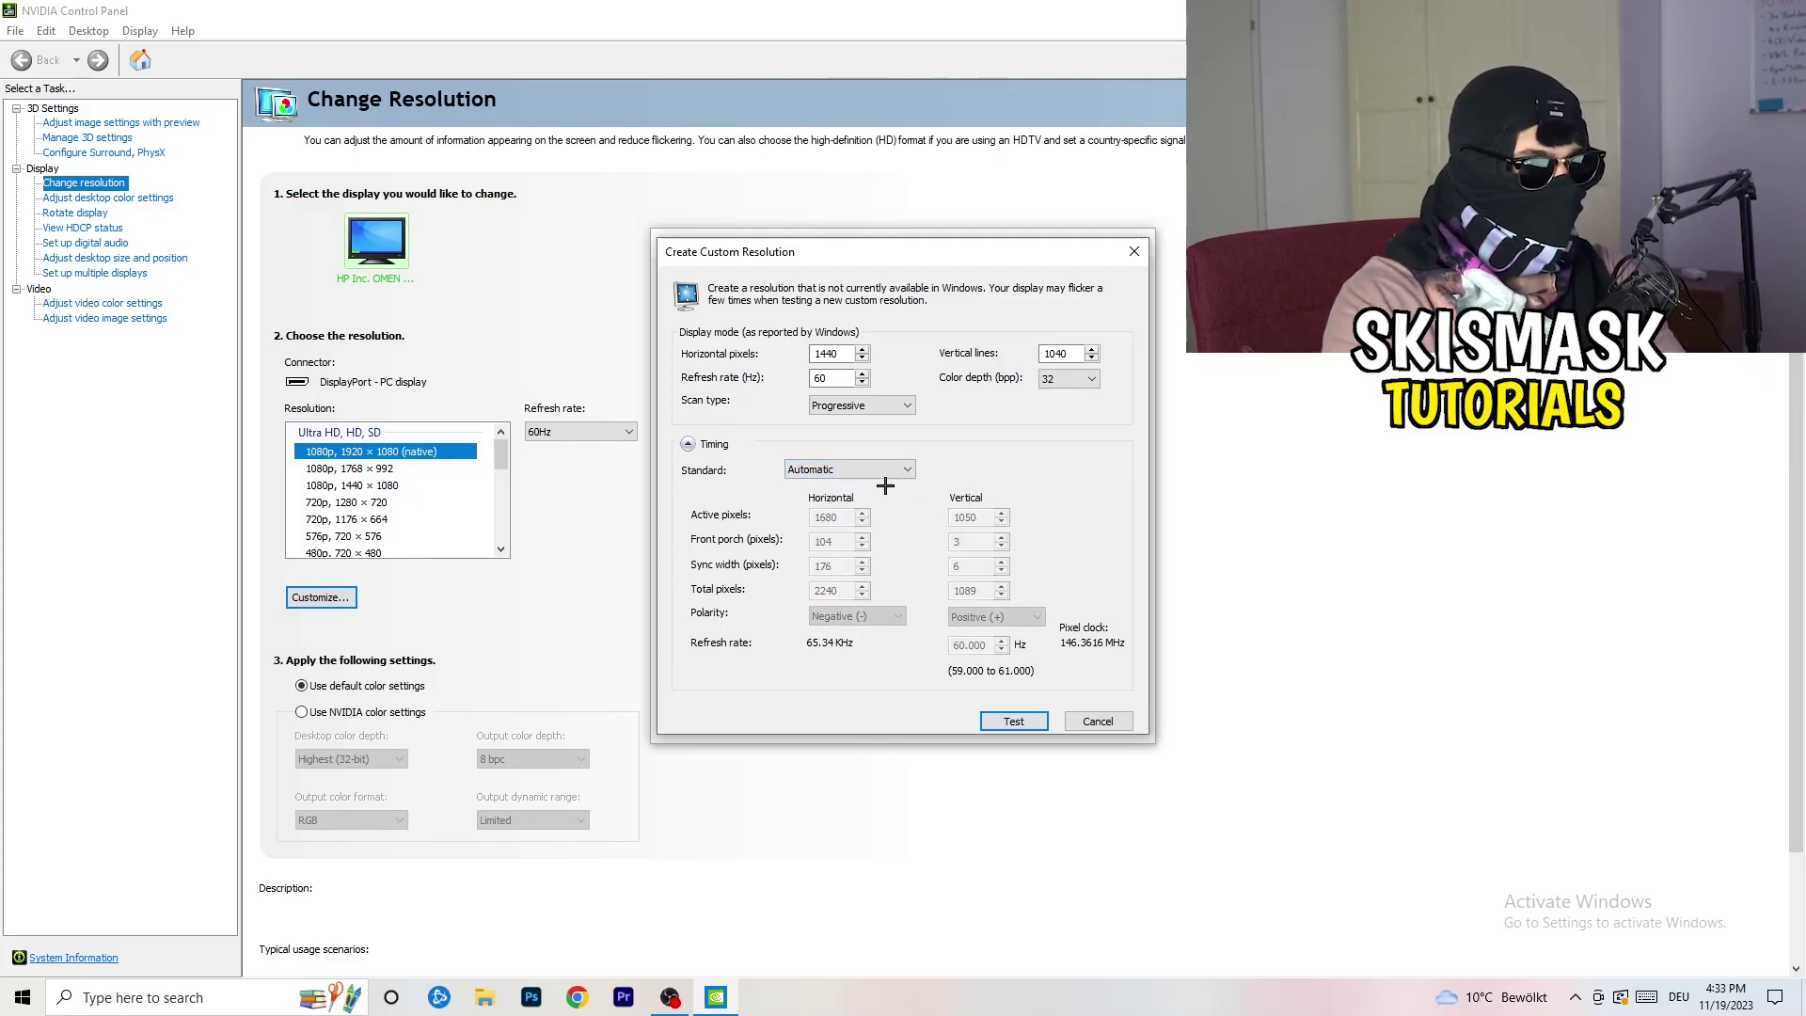
click(847, 469)
click(853, 515)
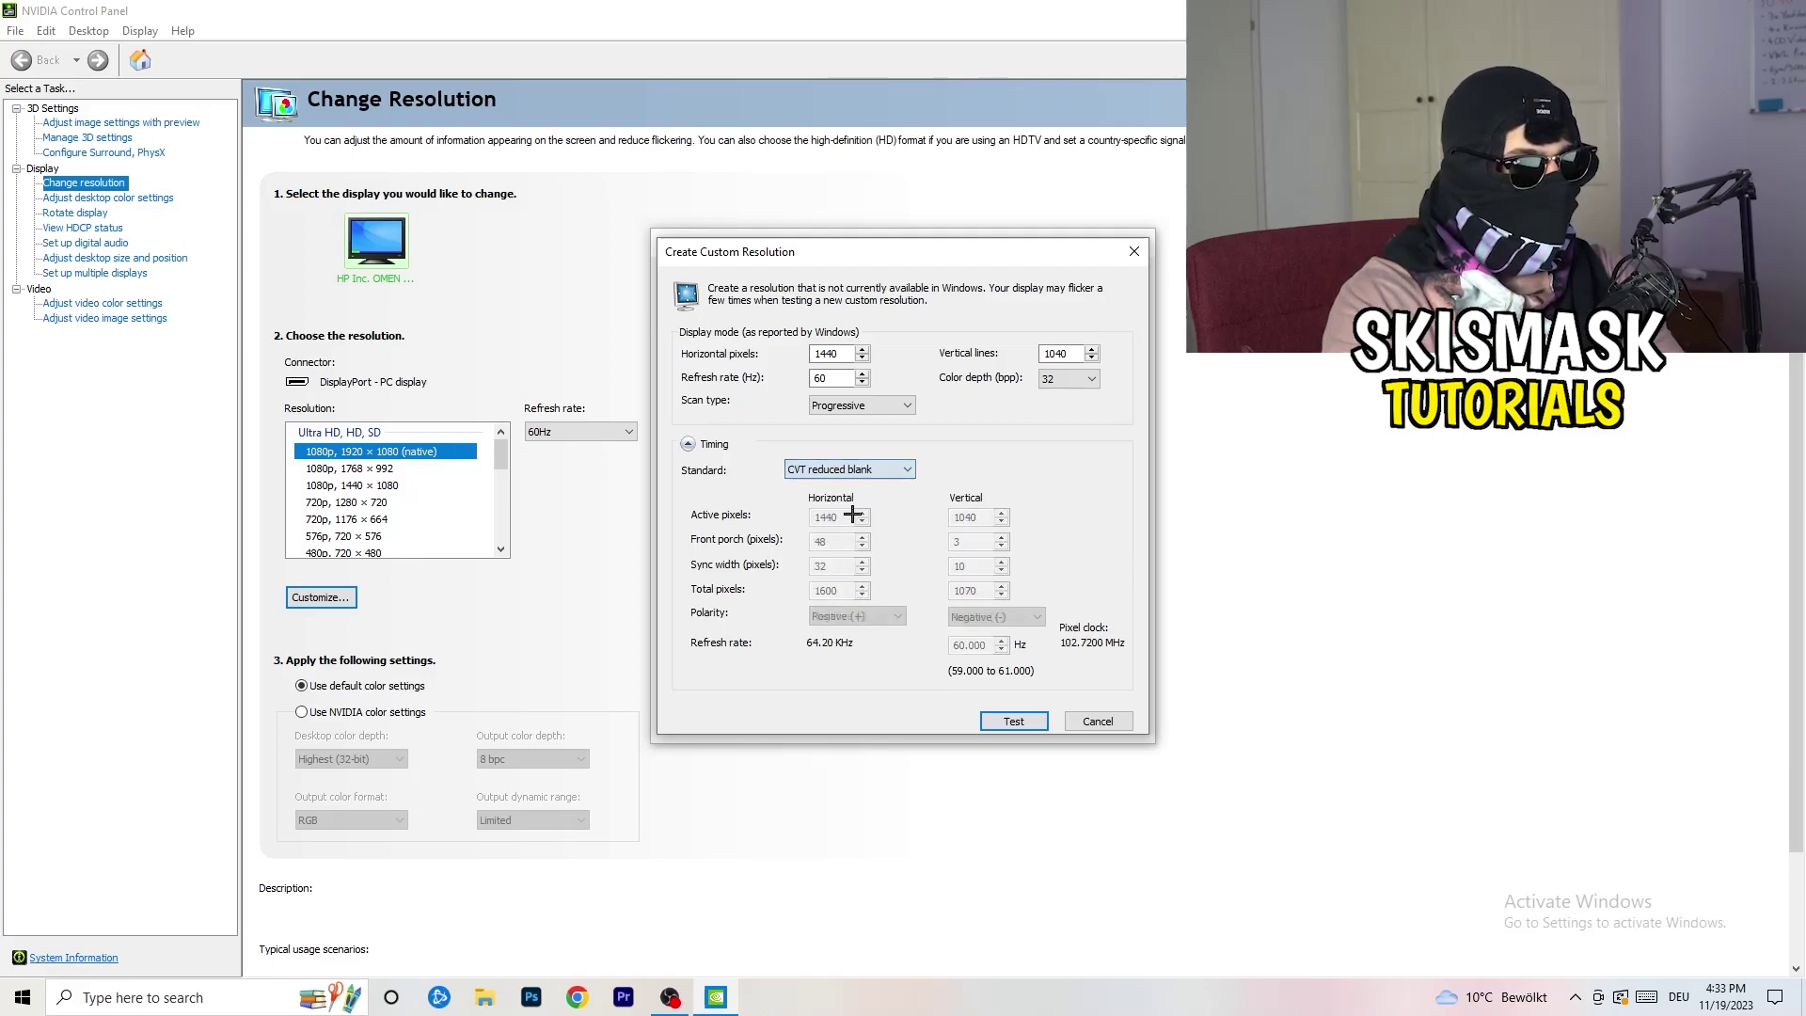
Close the custom resolution windows and NVIDIA Control Panel, then launch Windows Settings from Start.
click(1136, 251)
click(1140, 244)
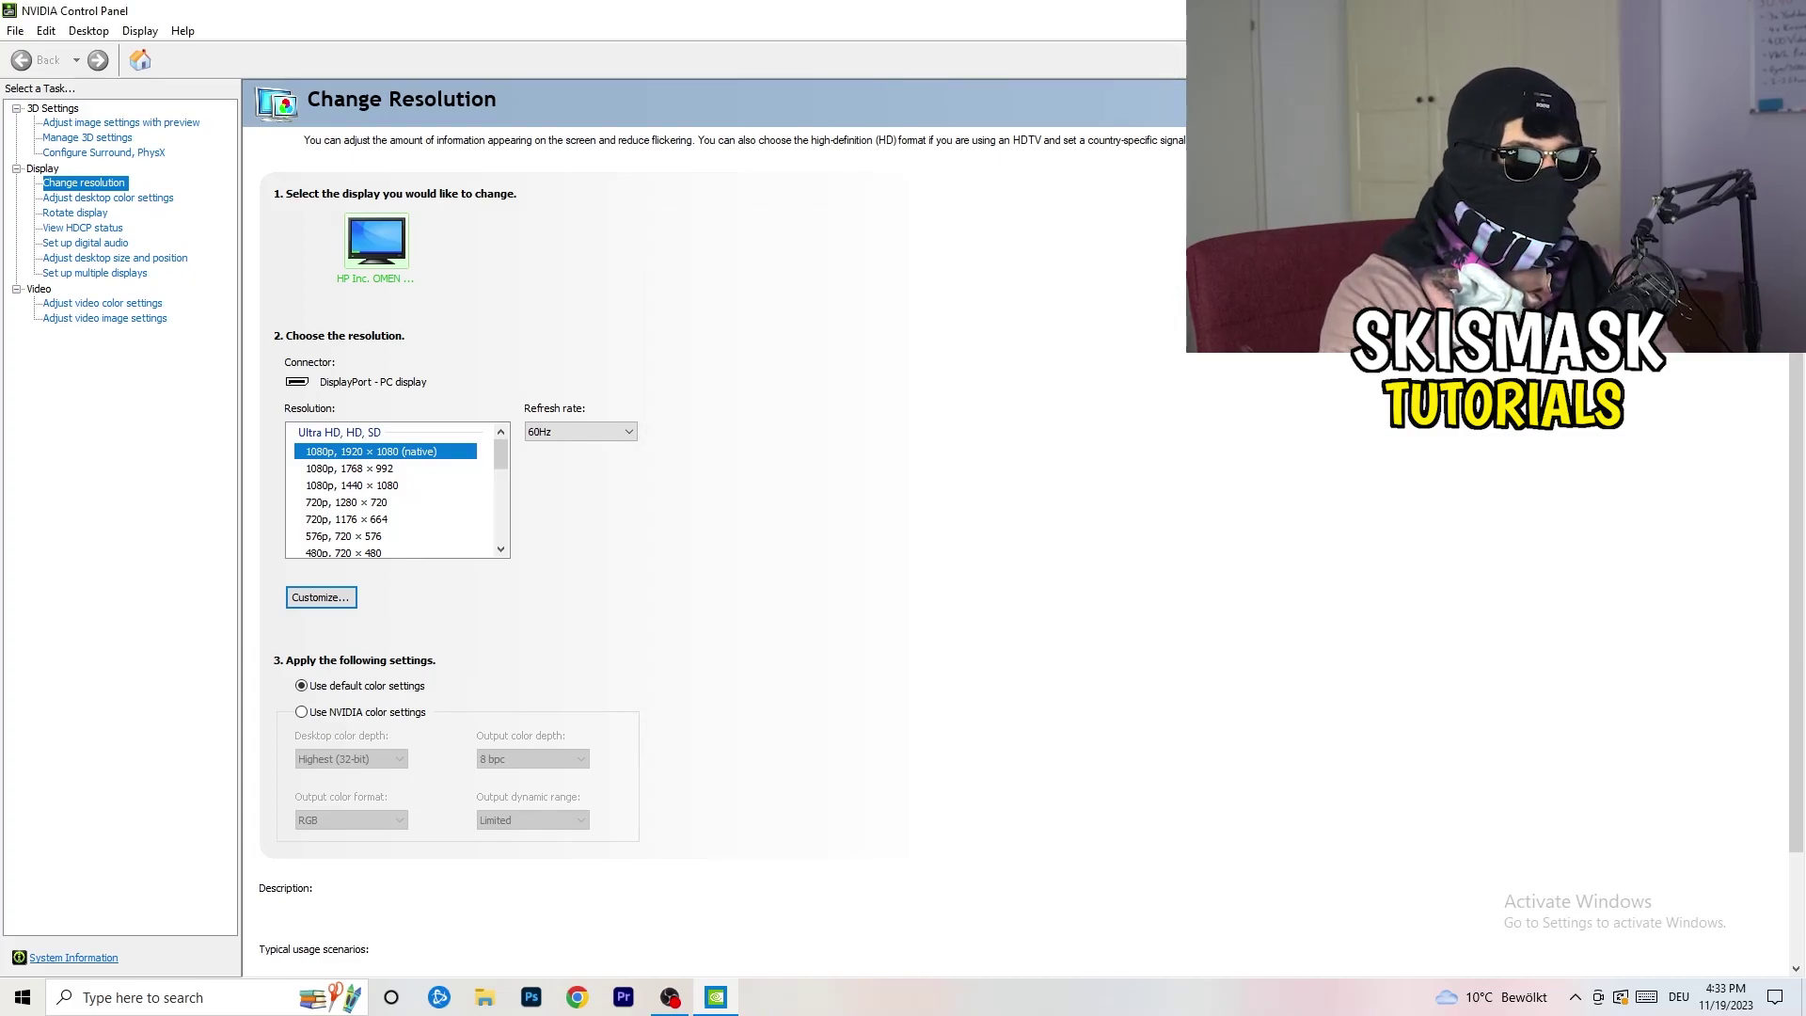
key(alt+F4)
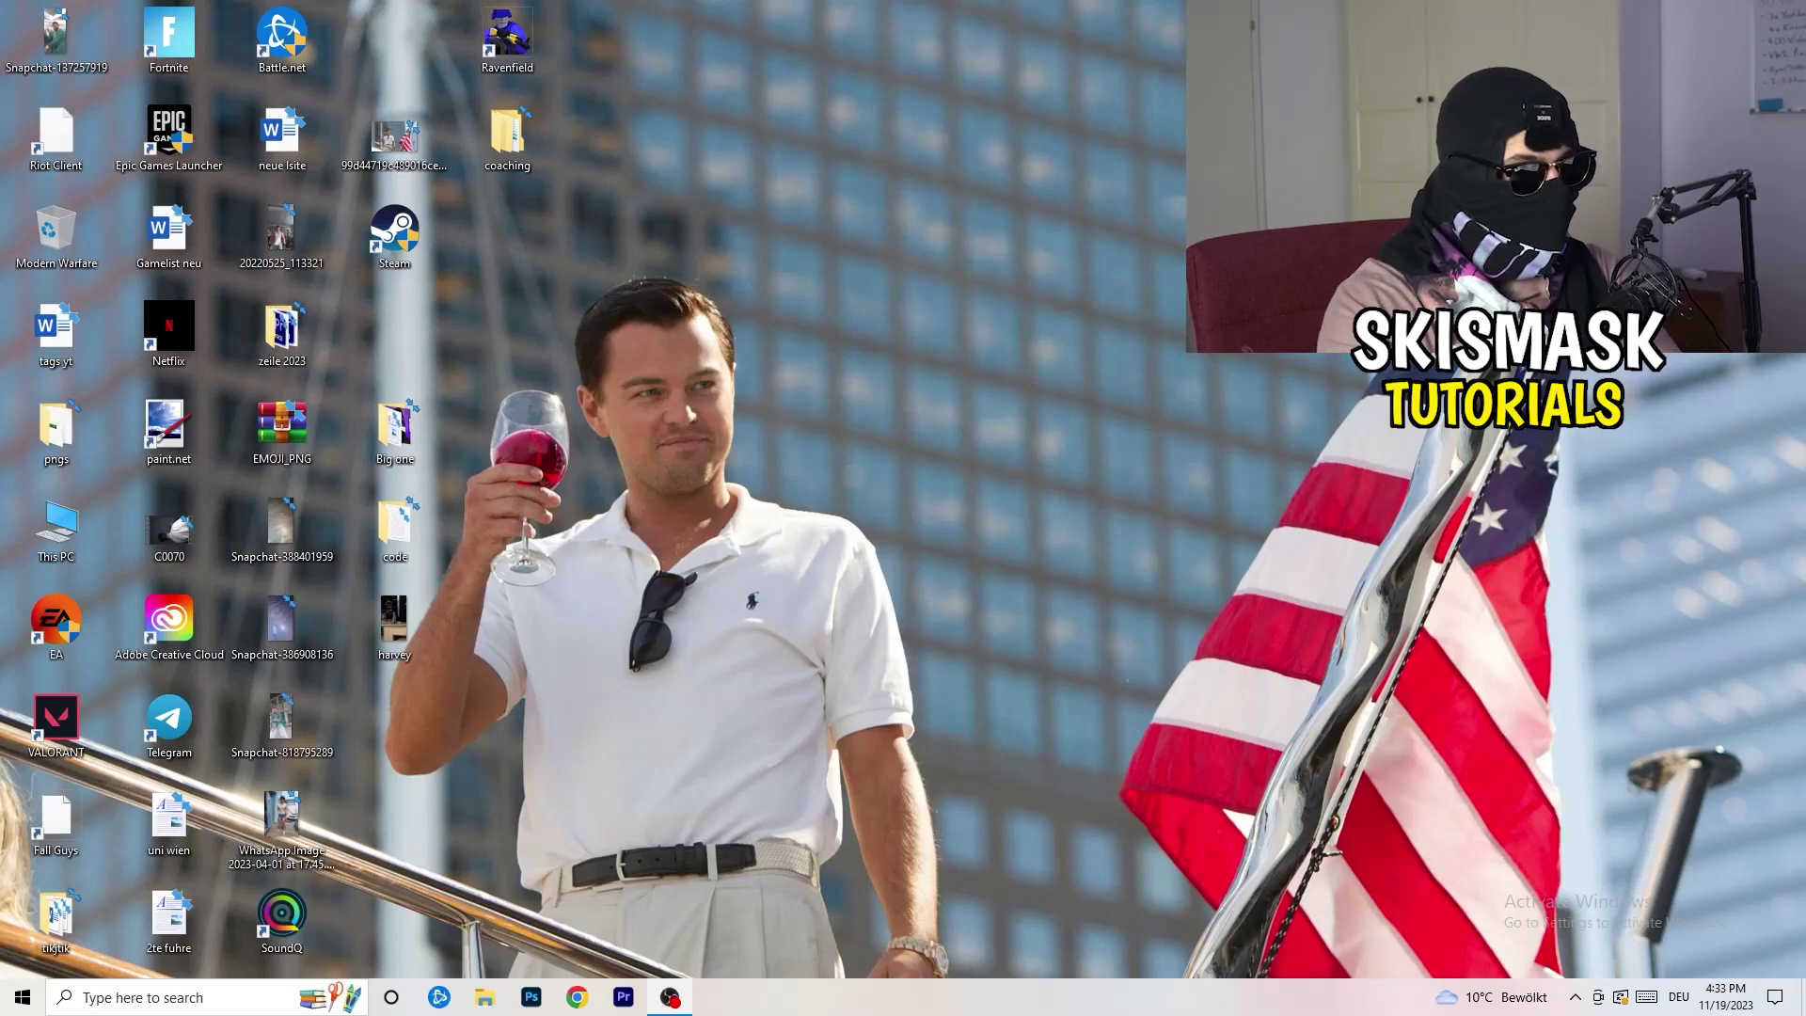
click(22, 996)
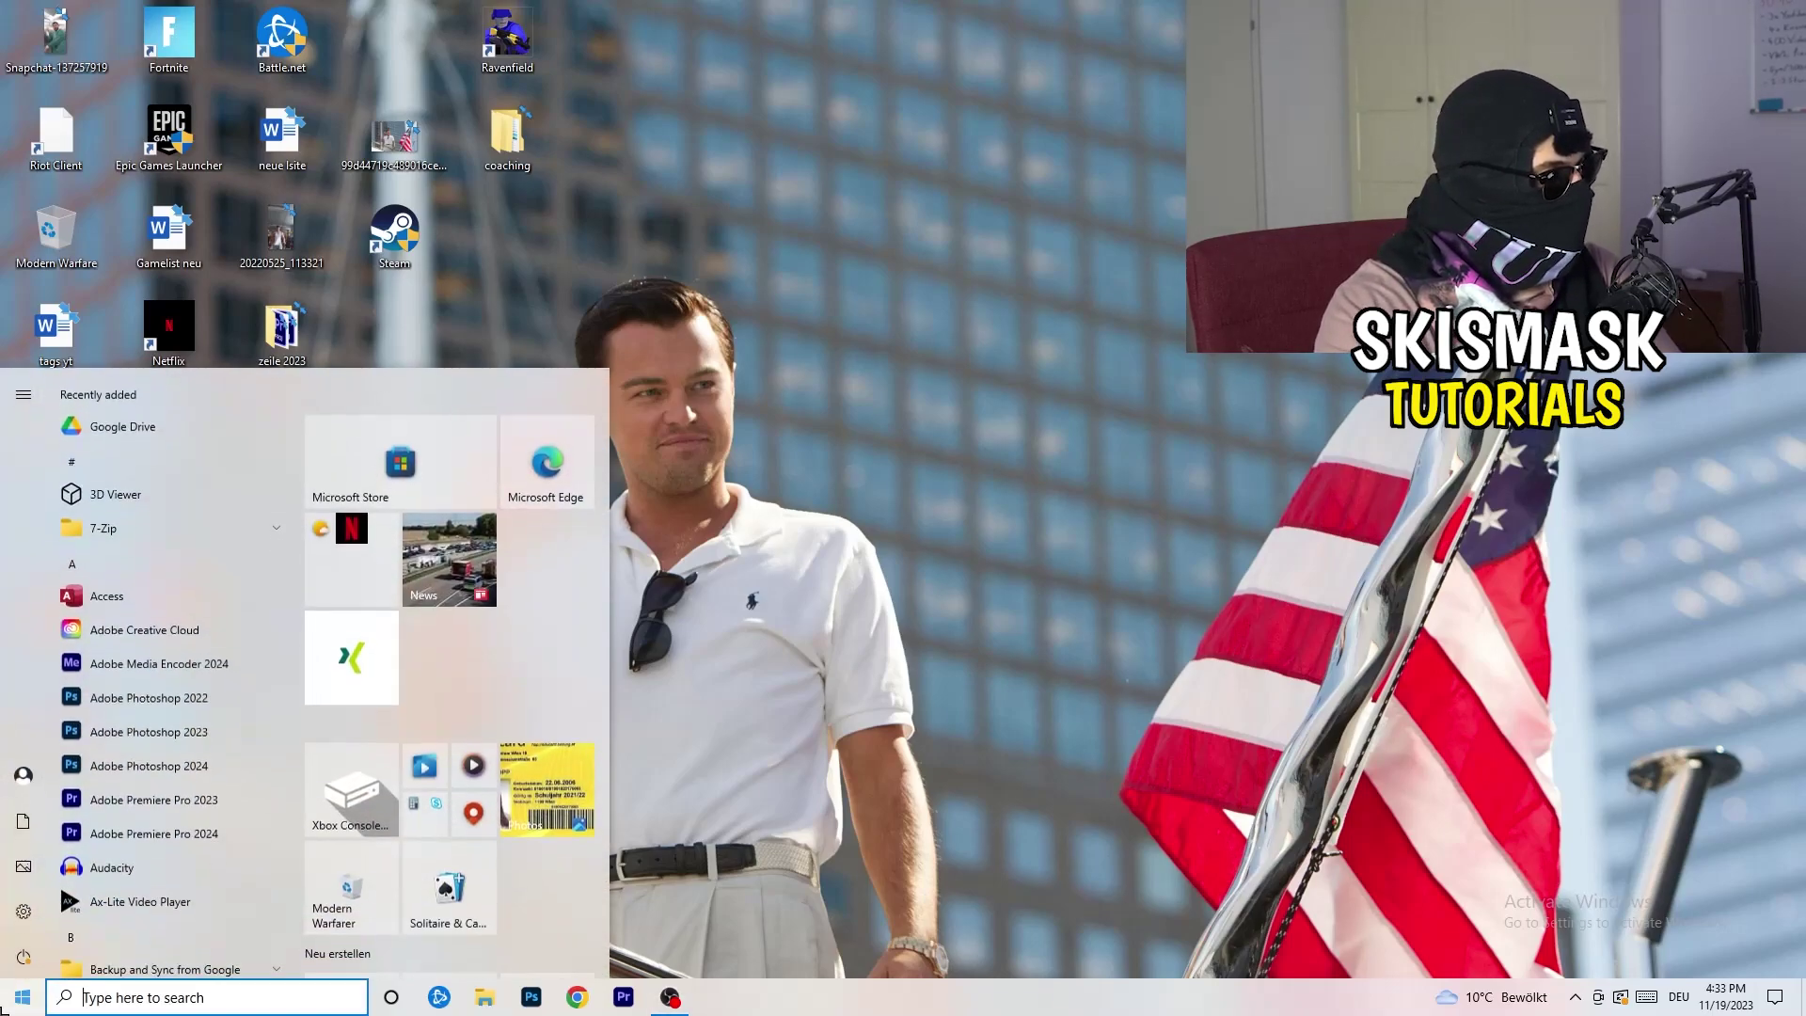
click(25, 911)
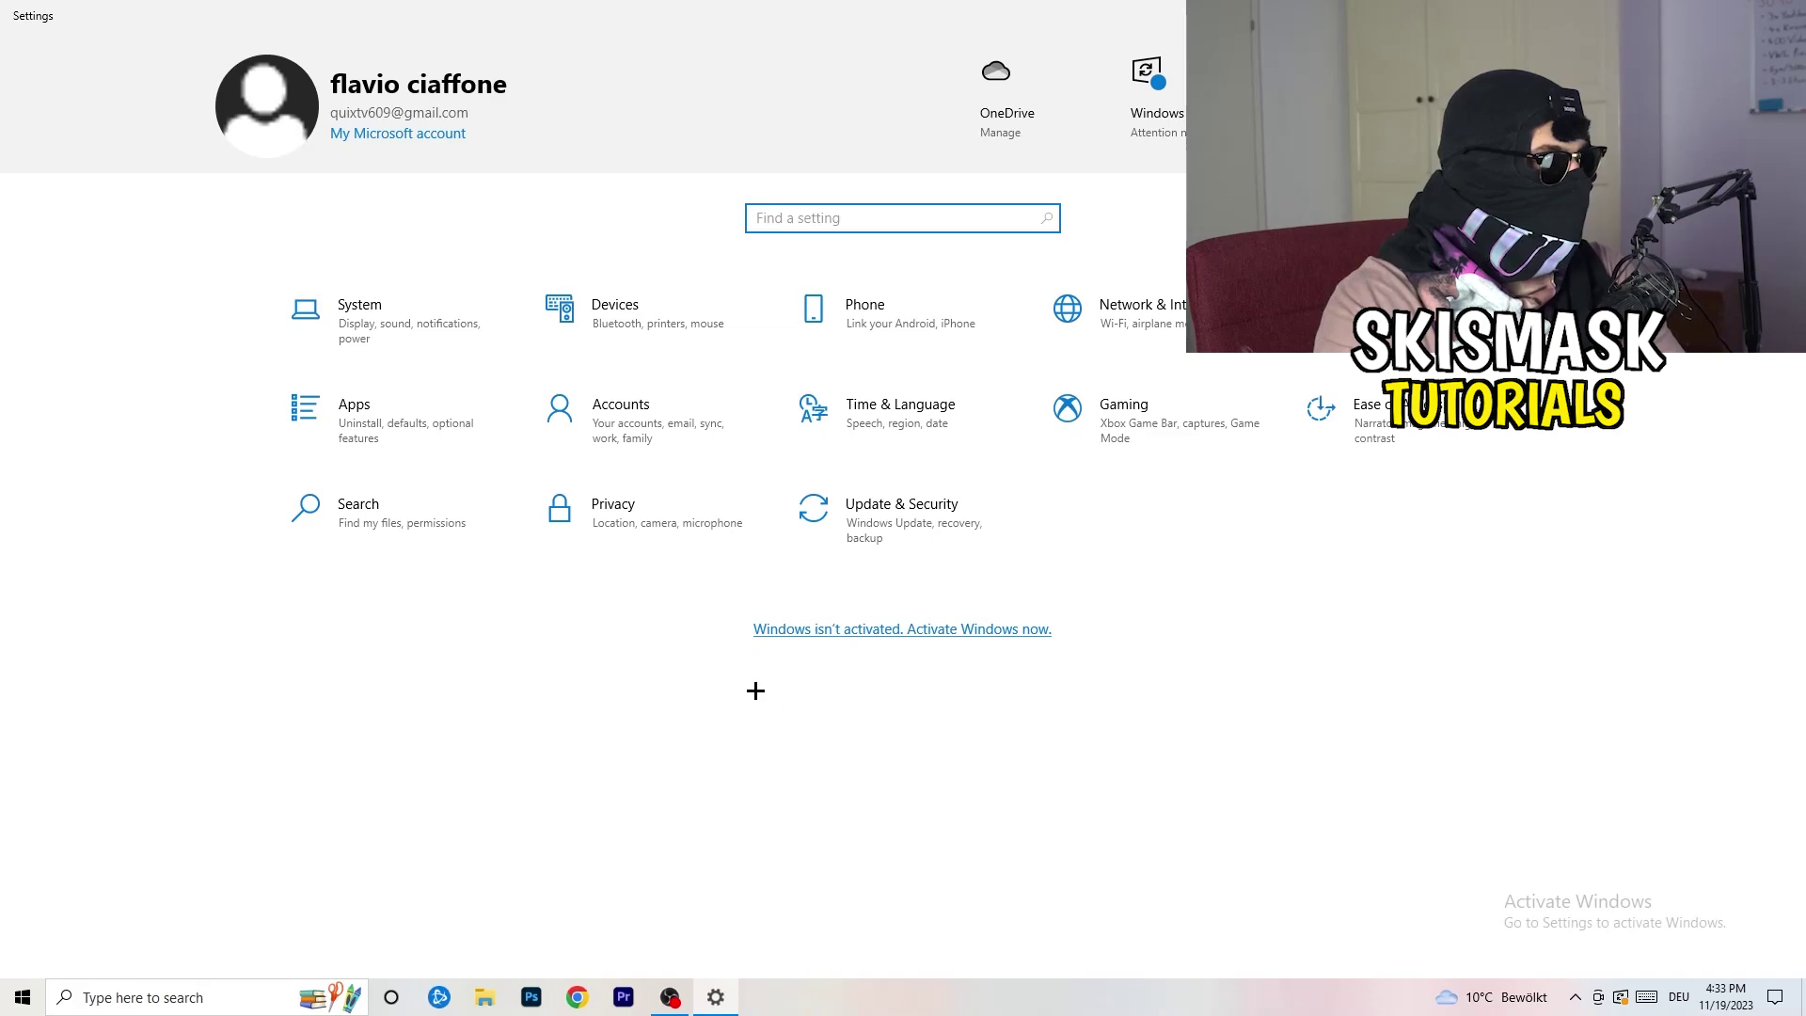
In System display settings, keep Scale and layout at 100% (Recommended) with 1920 × 1080.
click(397, 345)
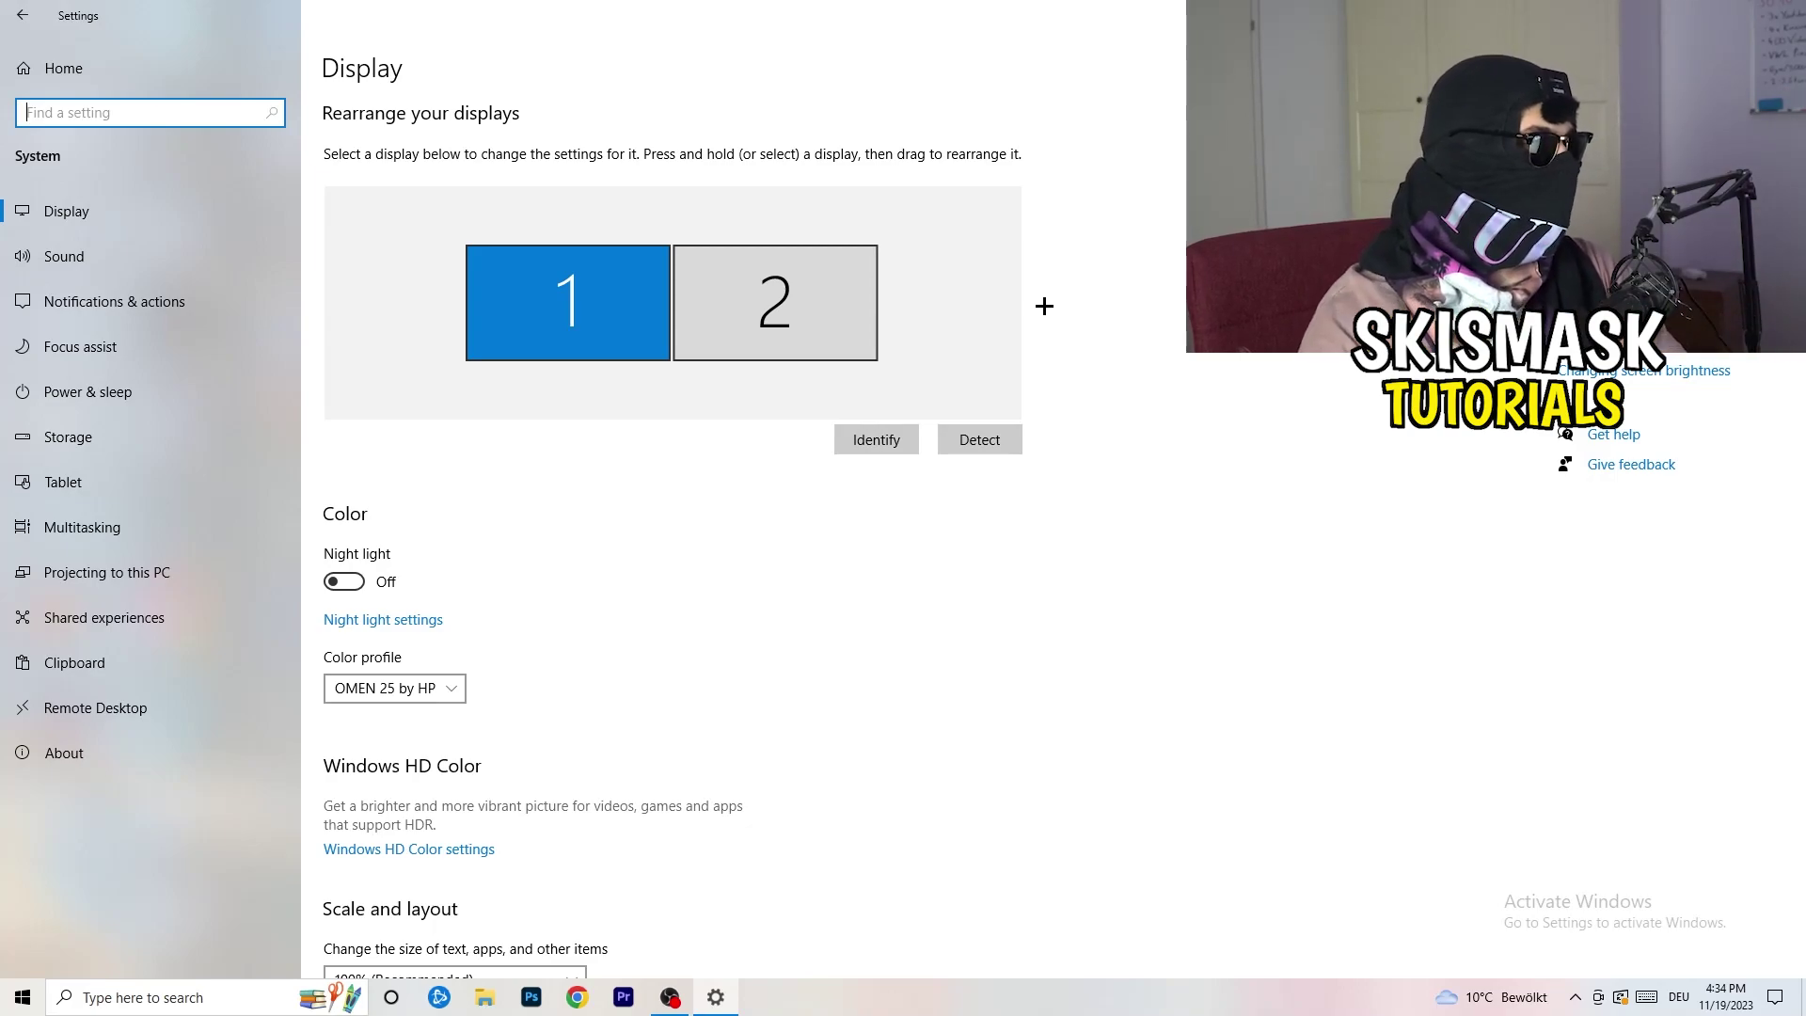
scroll(602, 463, down, 5)
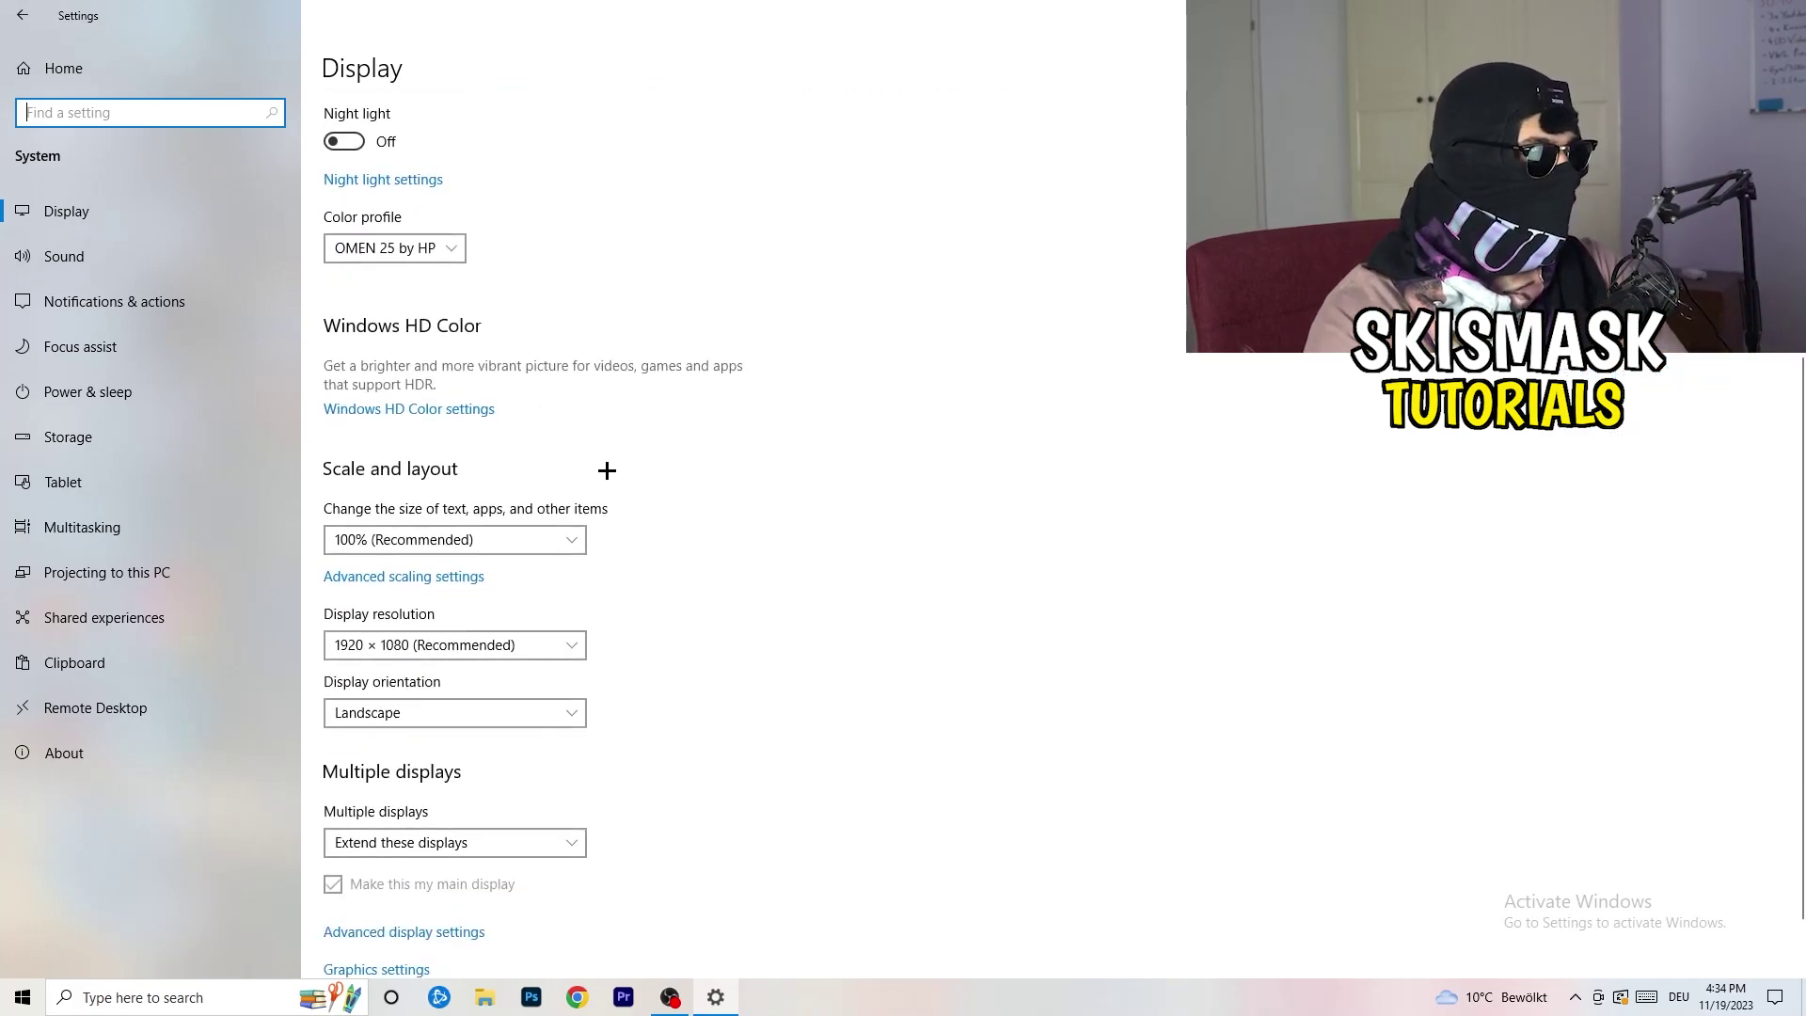
drag(371, 250, 532, 450)
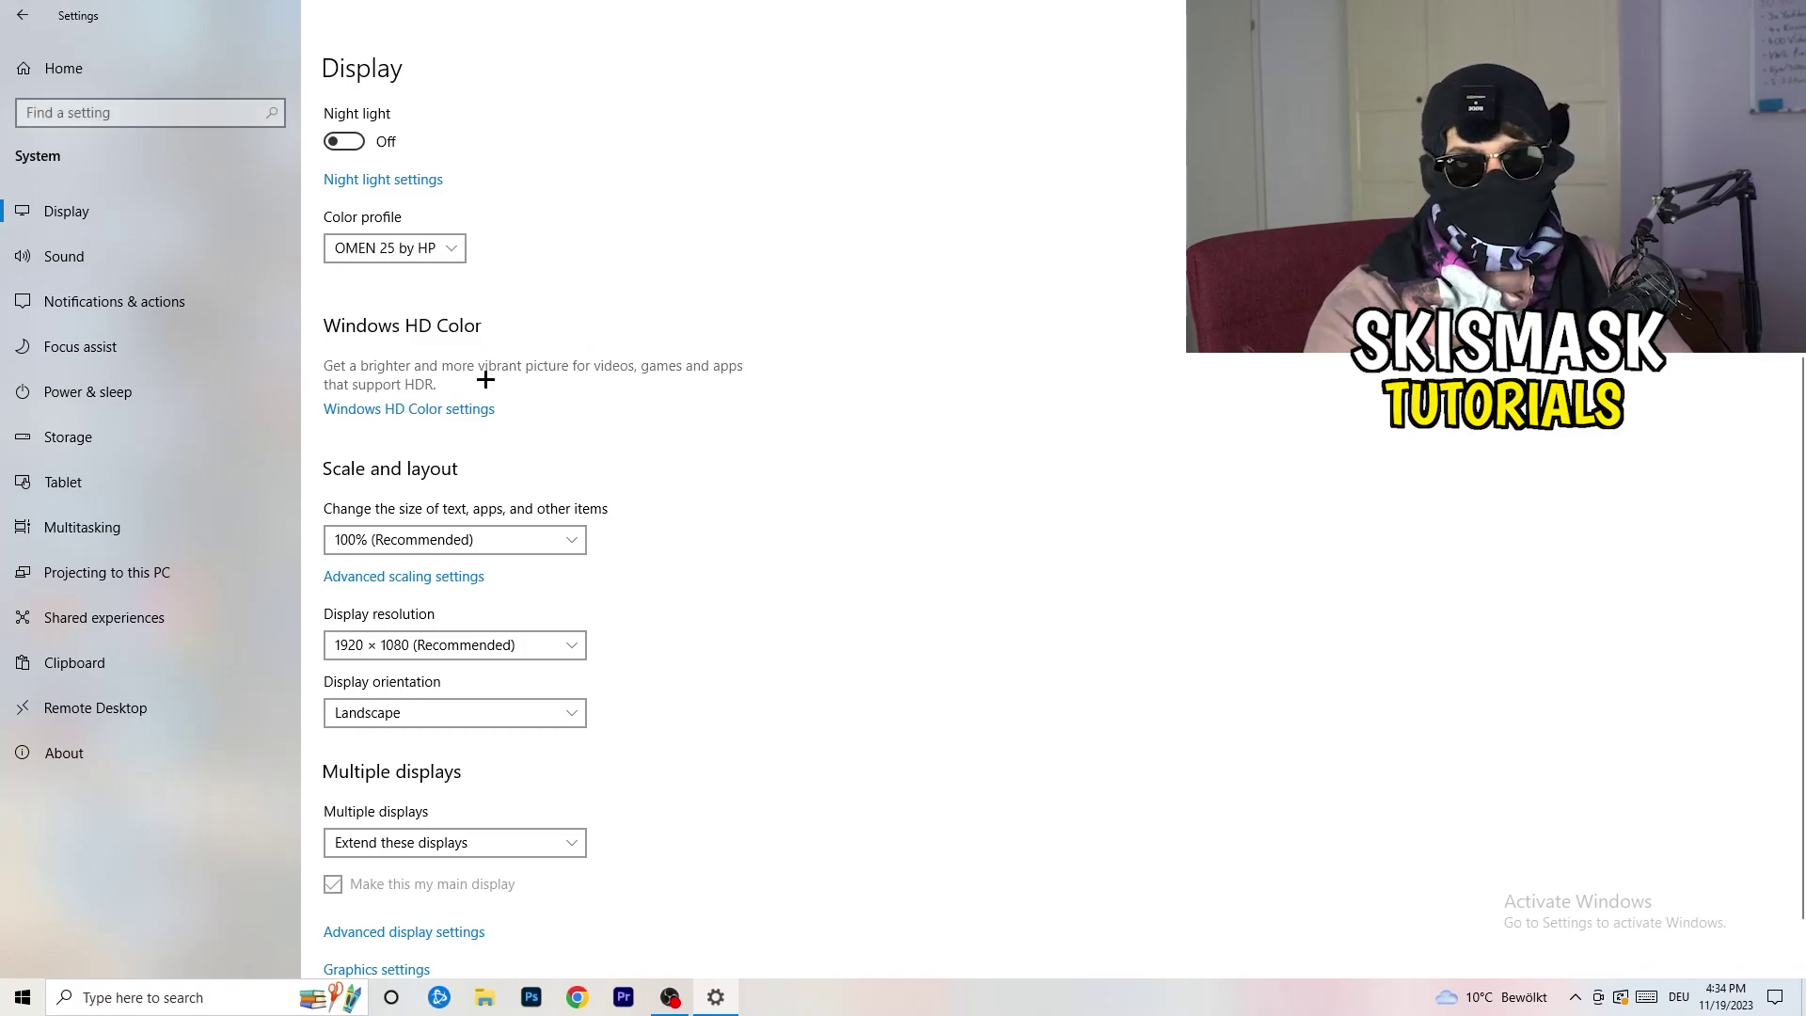
scroll(460, 391, down, 1)
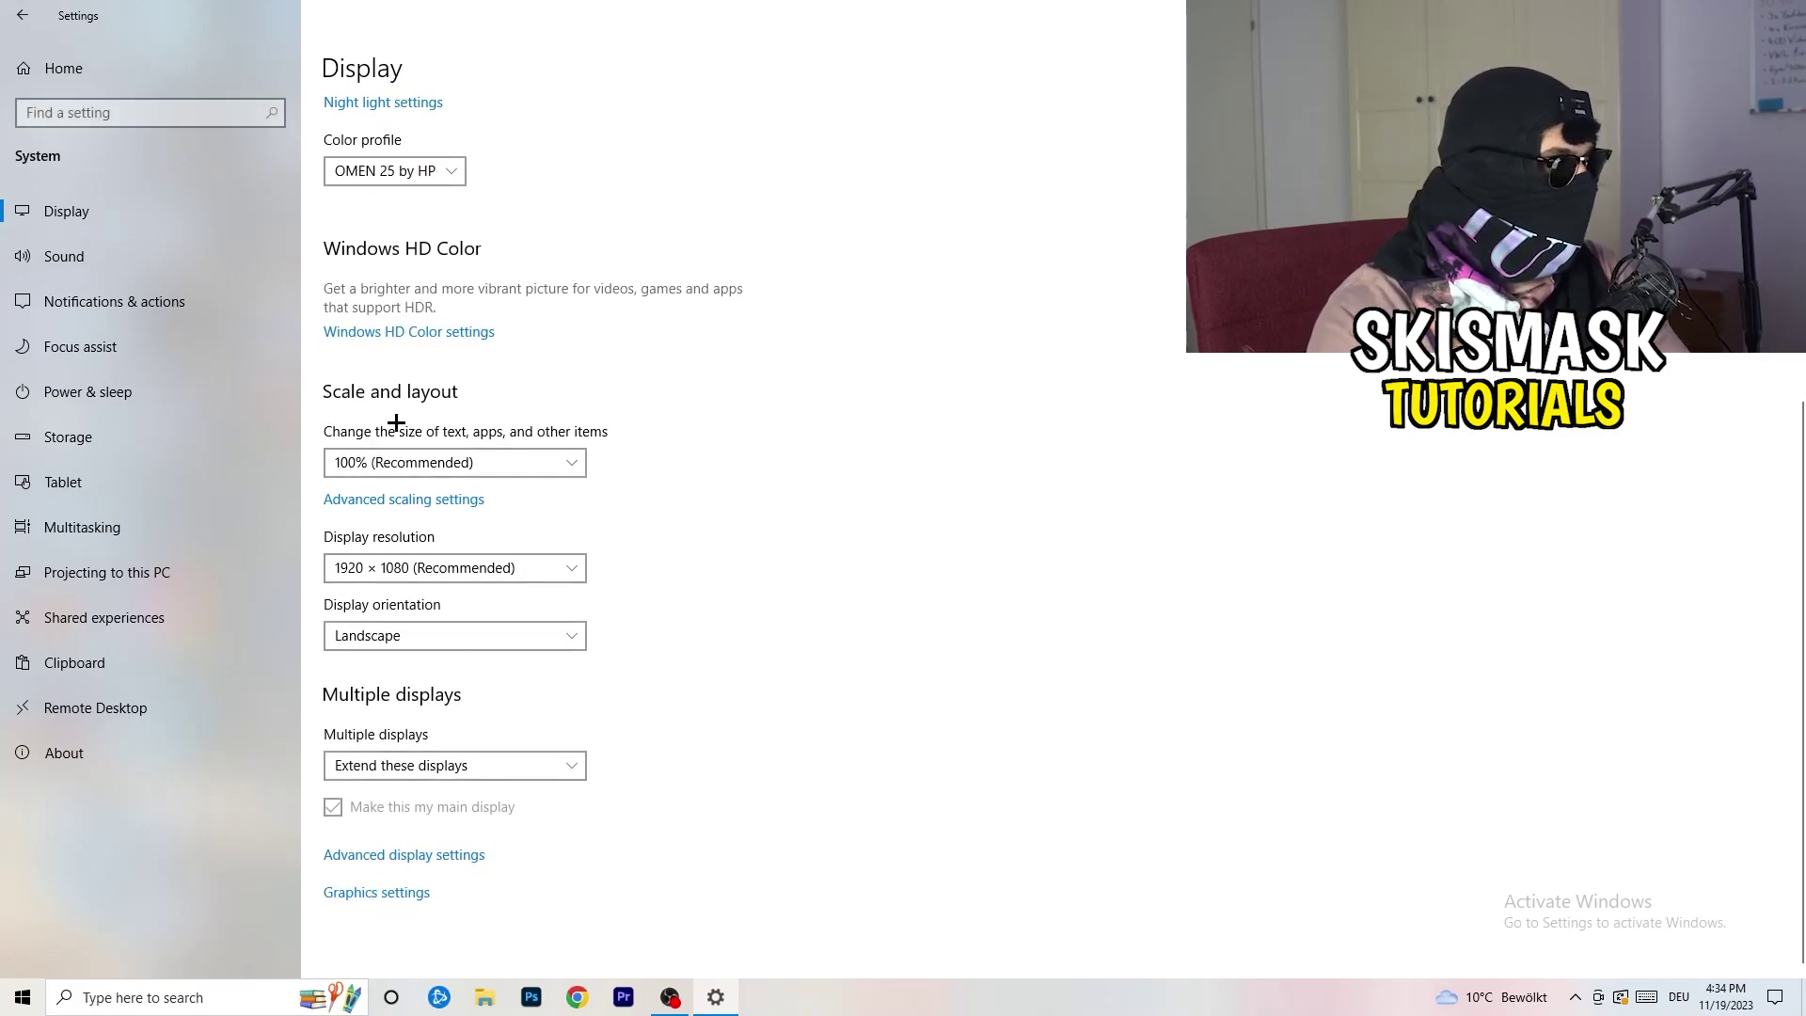
click(558, 461)
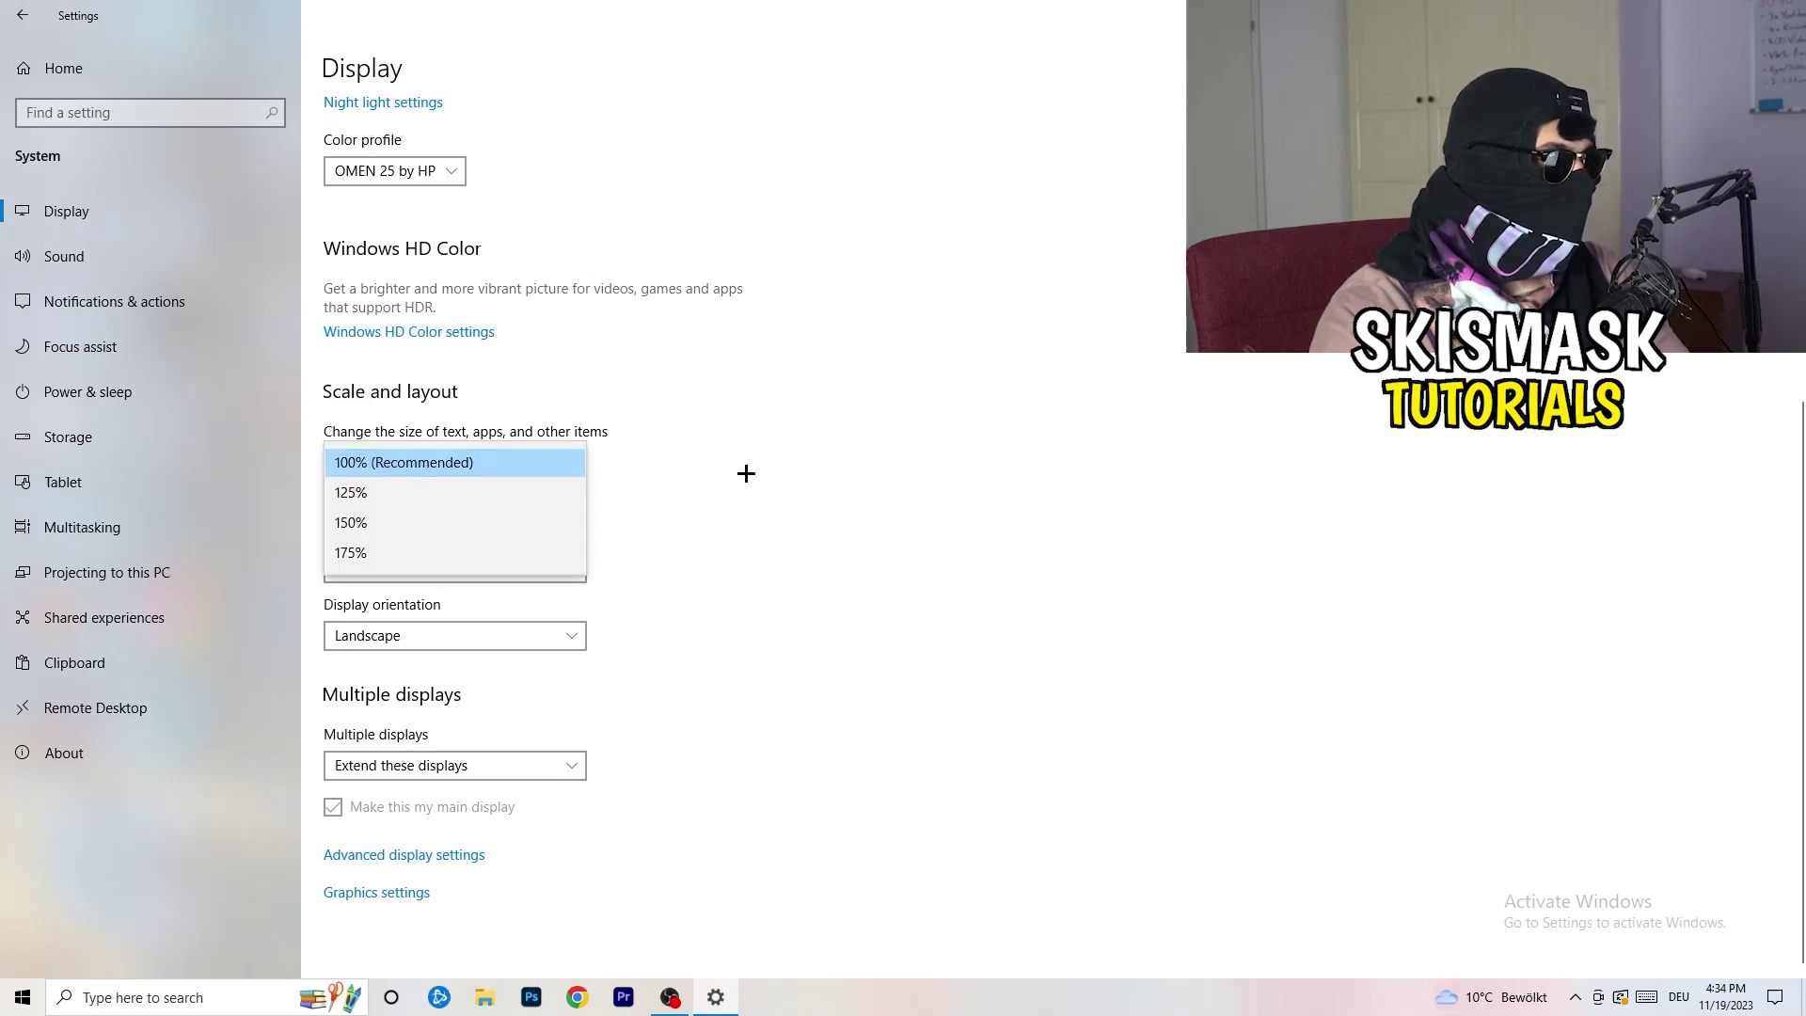
click(885, 442)
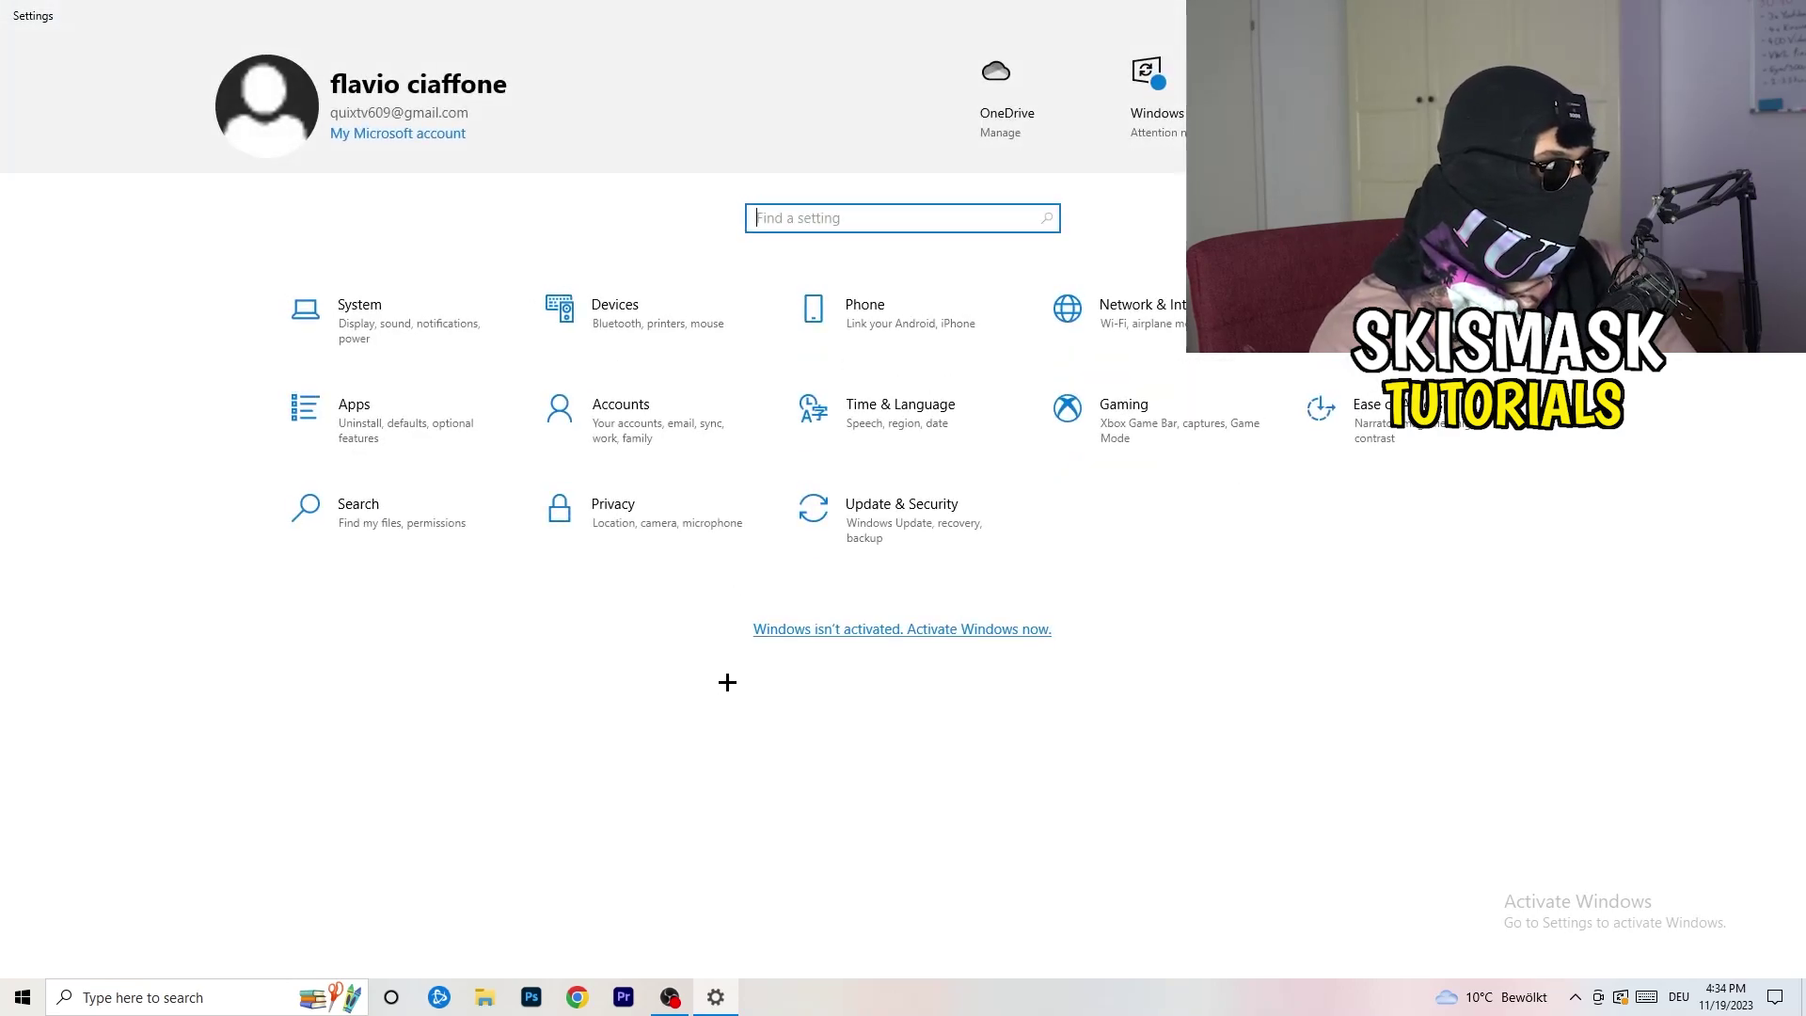
Go to the Gaming section's Xbox Game Bar page, where Game Bar is Off.
click(1200, 450)
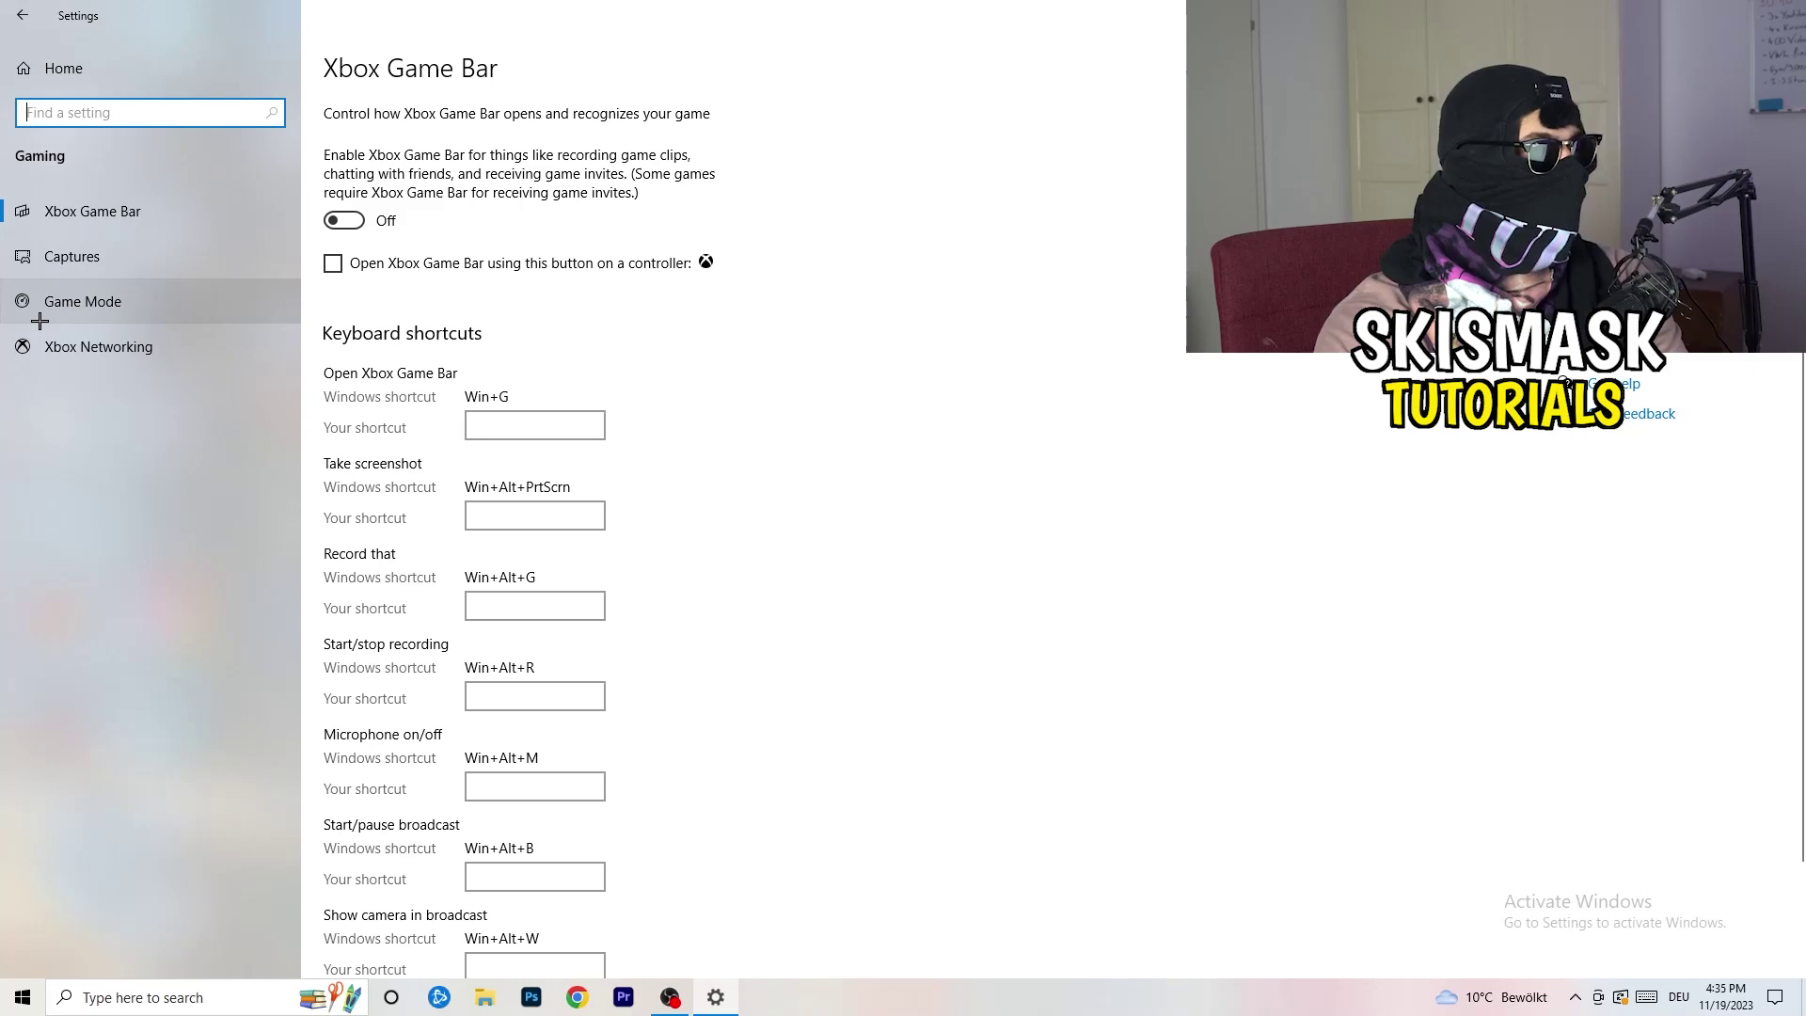
Confirm Game Mode is On, then close the Settings window with Alt+F4.
click(162, 297)
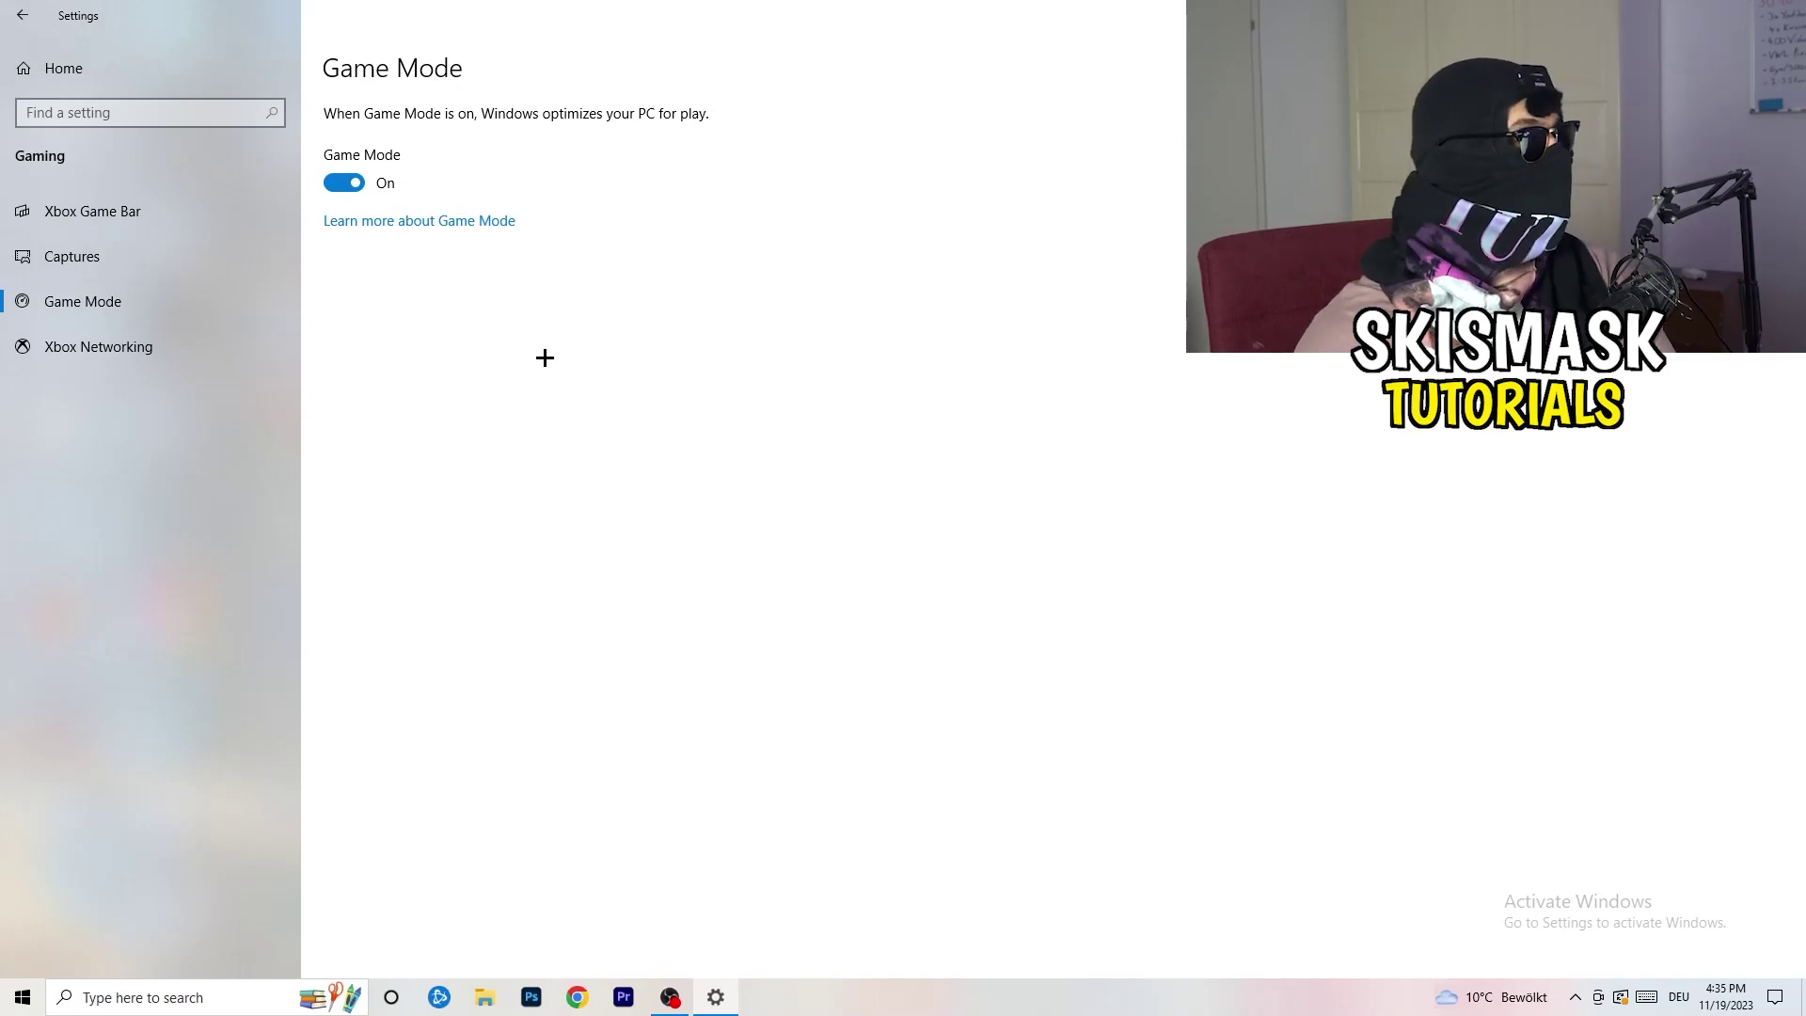
key(alt+F4)
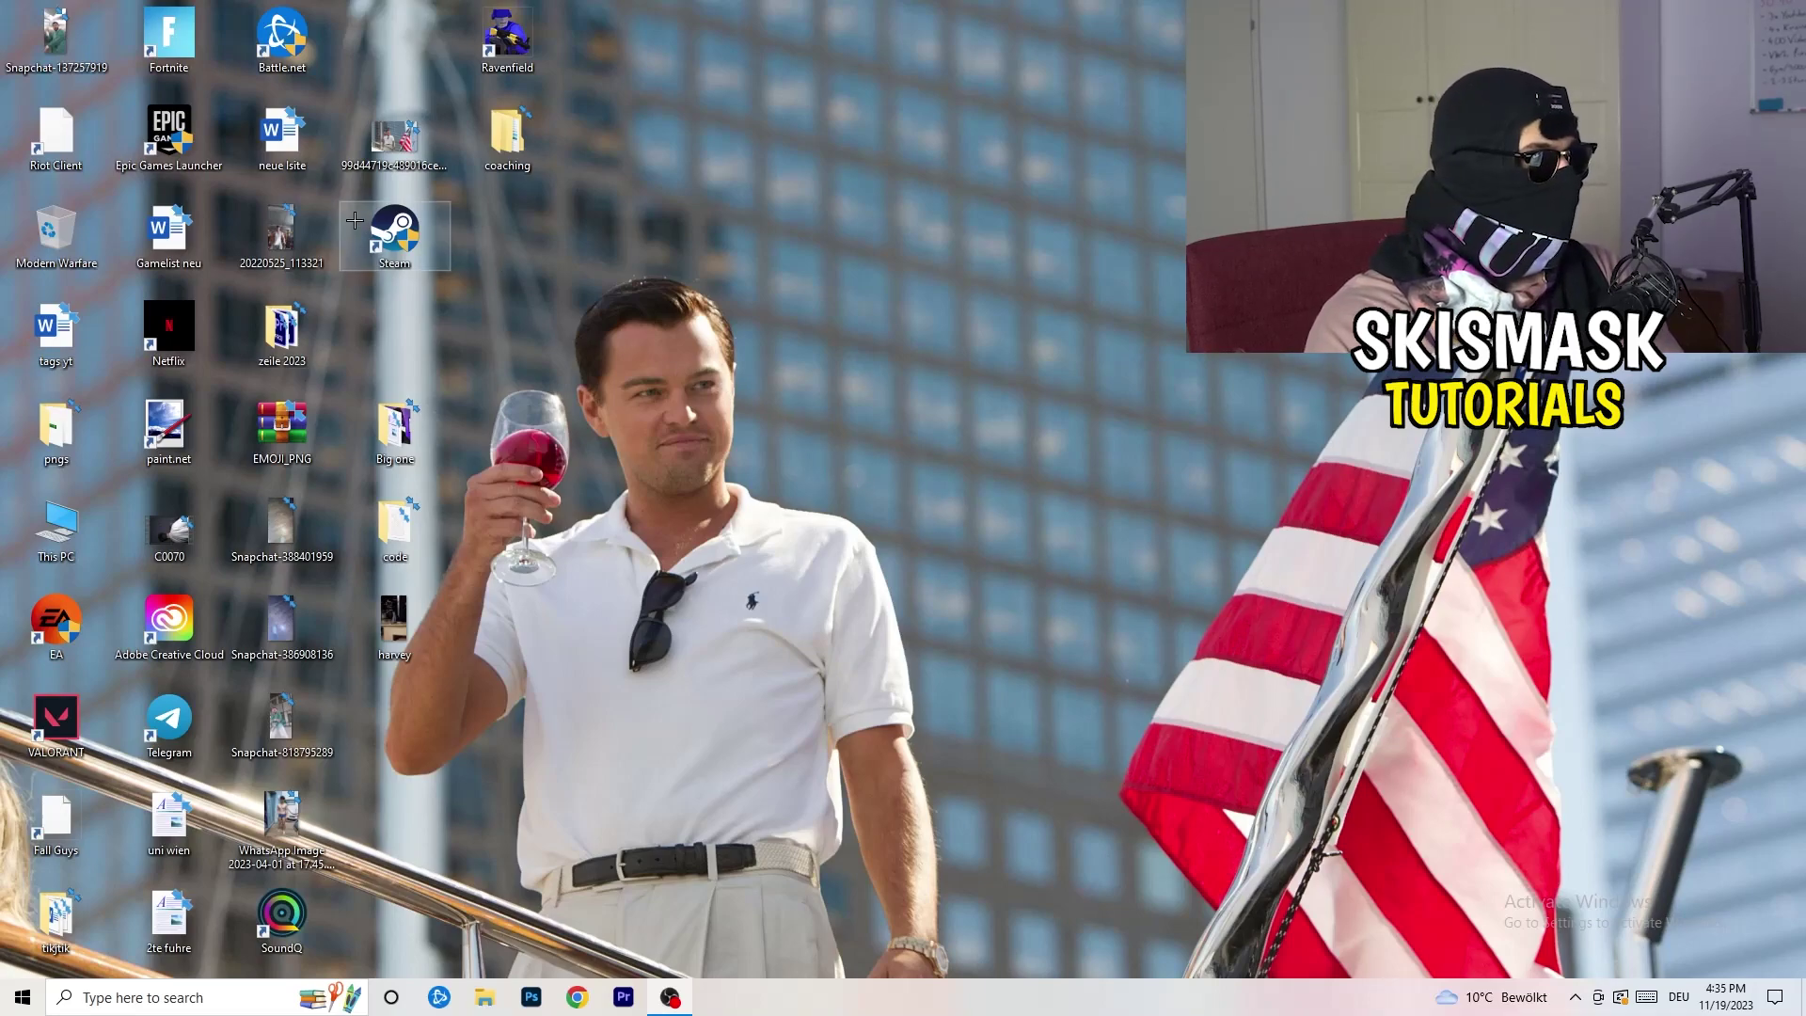
Set the Steam shortcut to Windows 8 compatibility mode with Run as administrator, and apply.
drag(395, 235, 957, 384)
right_click(965, 327)
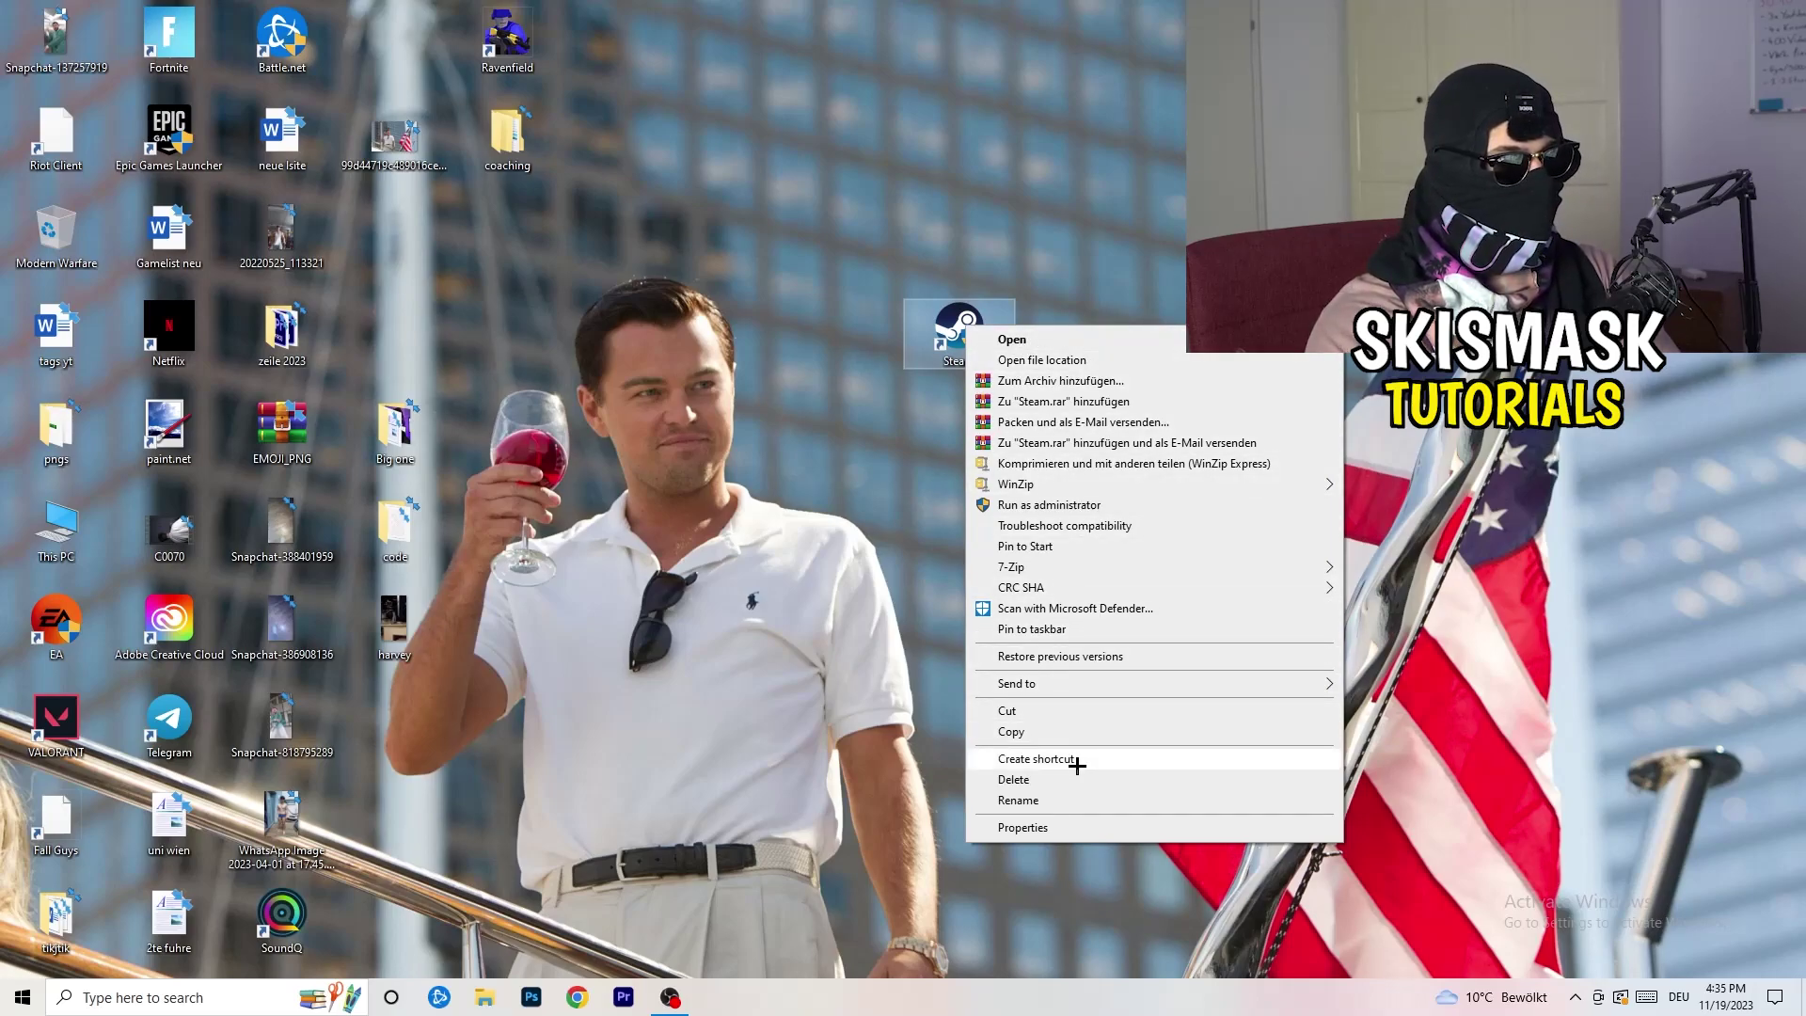
click(1087, 828)
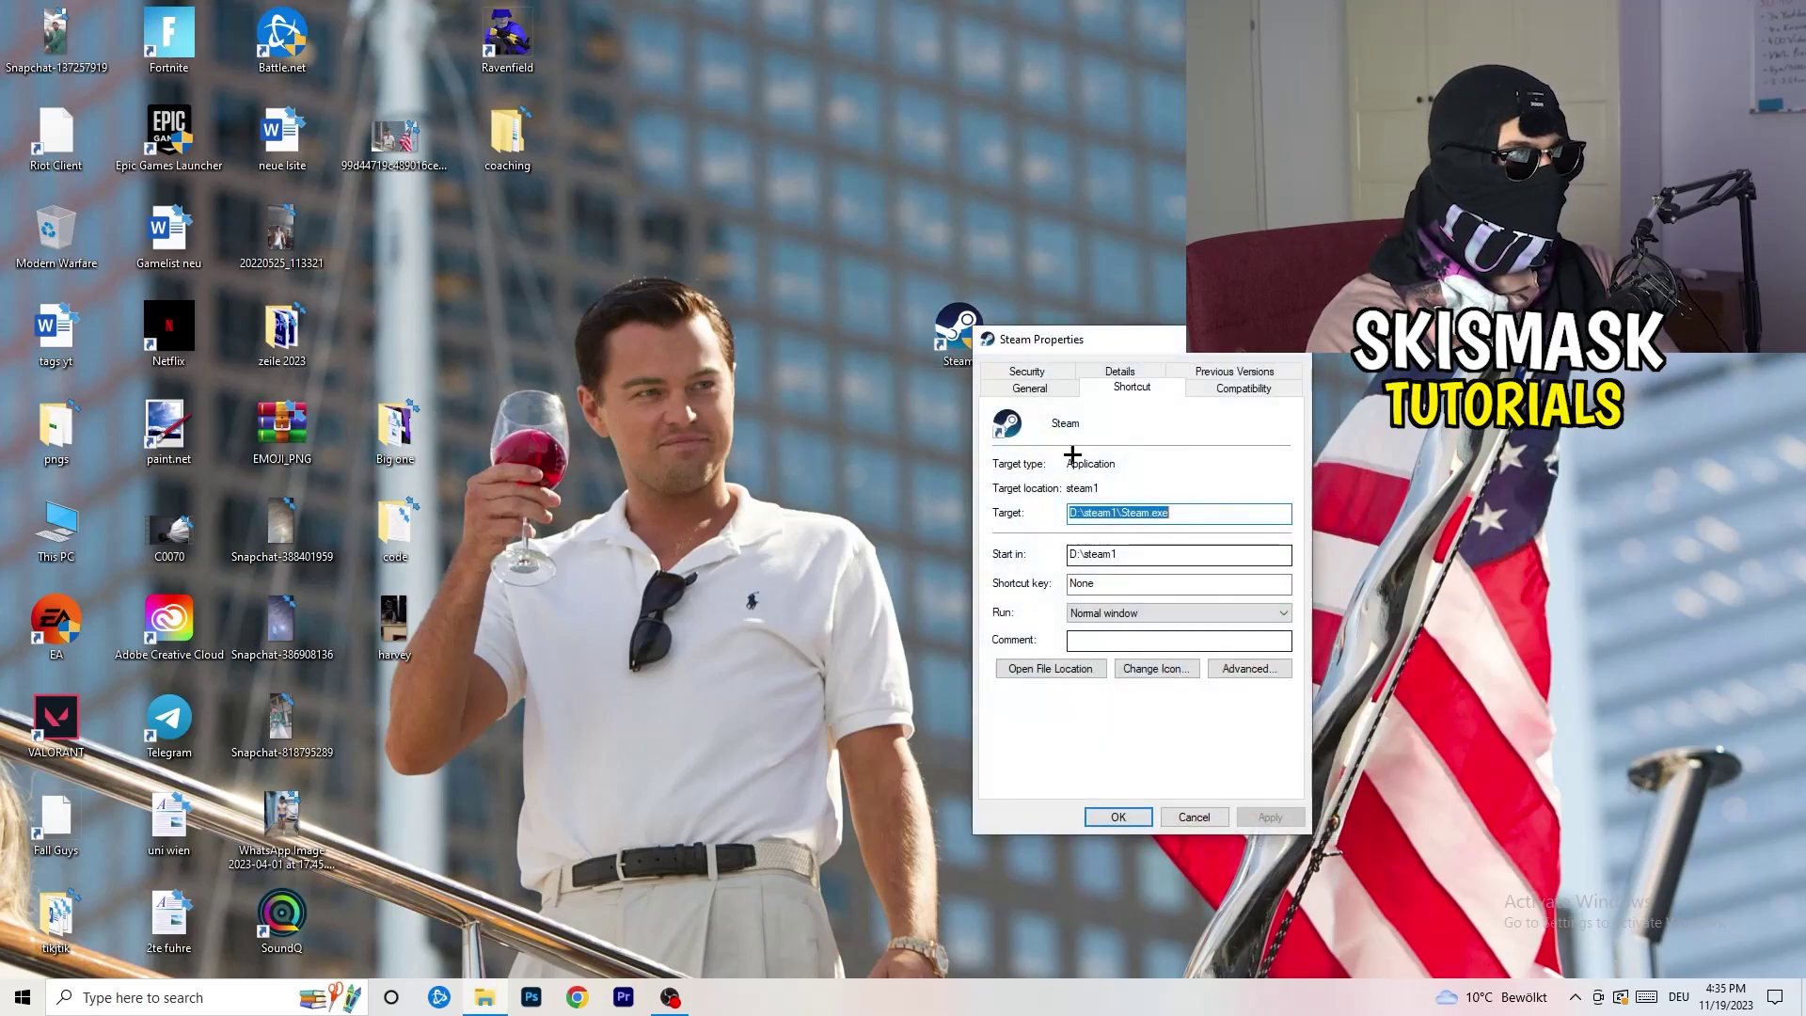
drag(1056, 339, 771, 181)
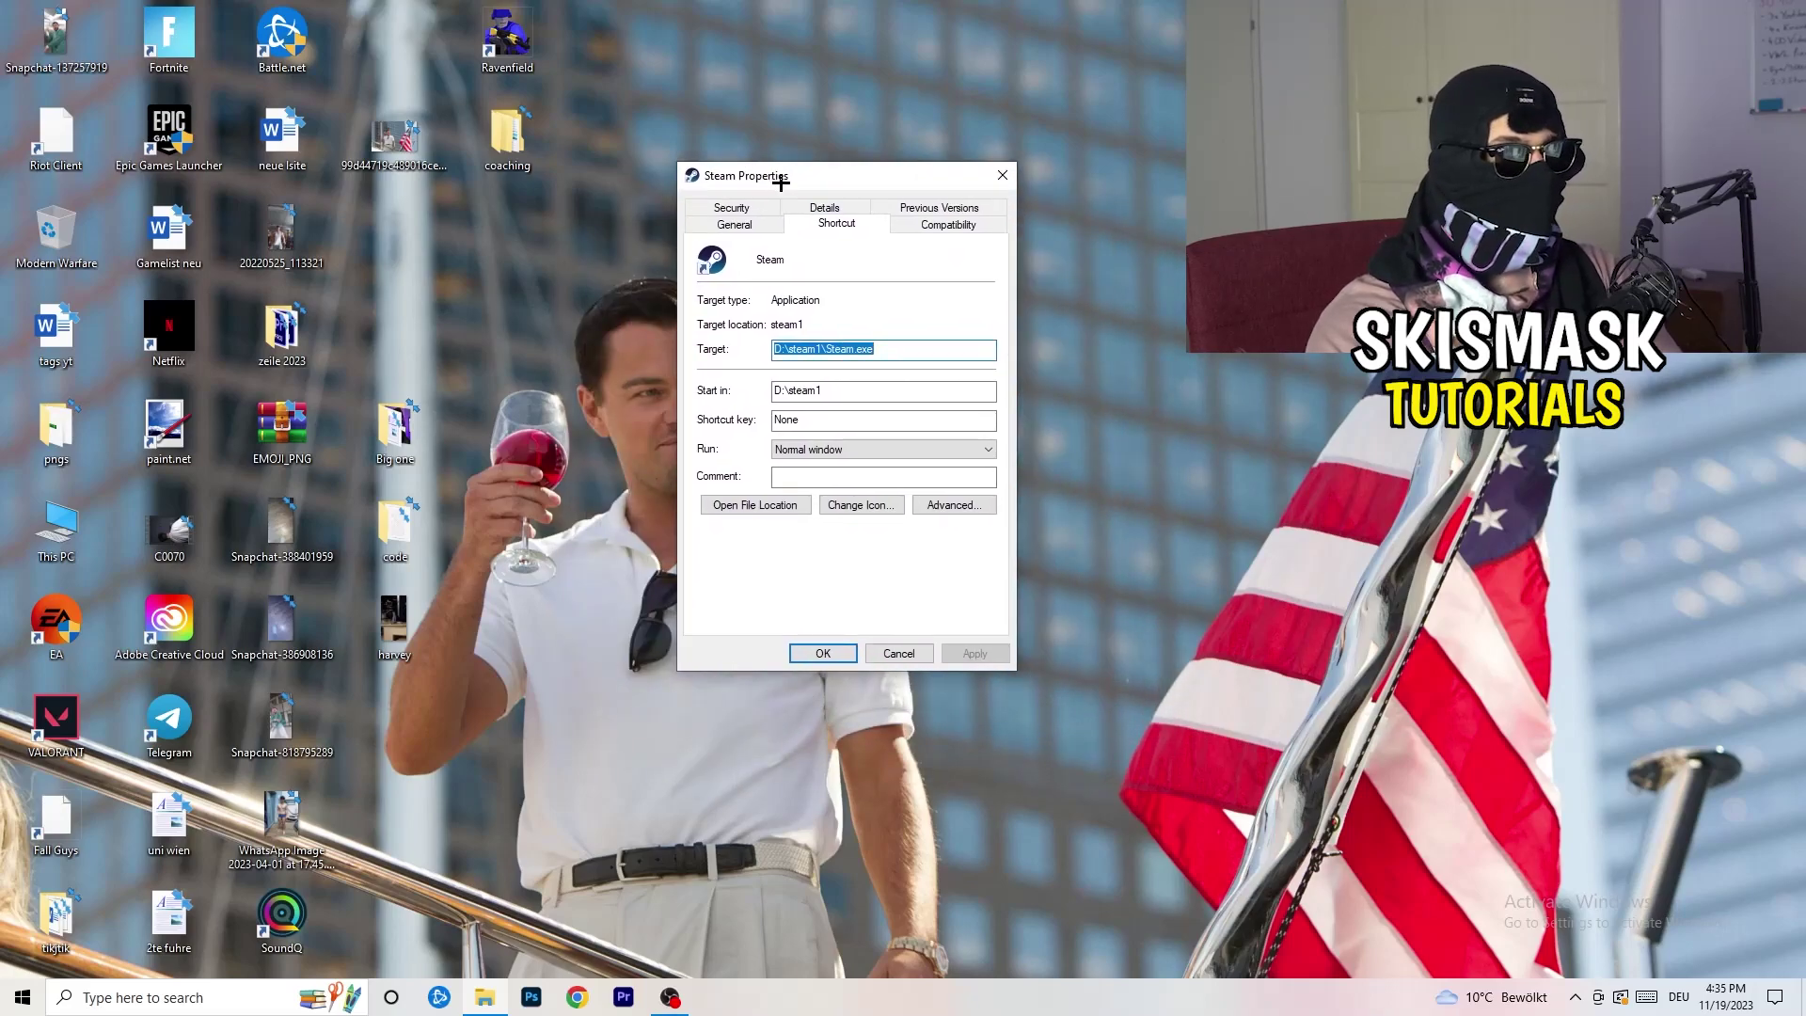
click(986, 226)
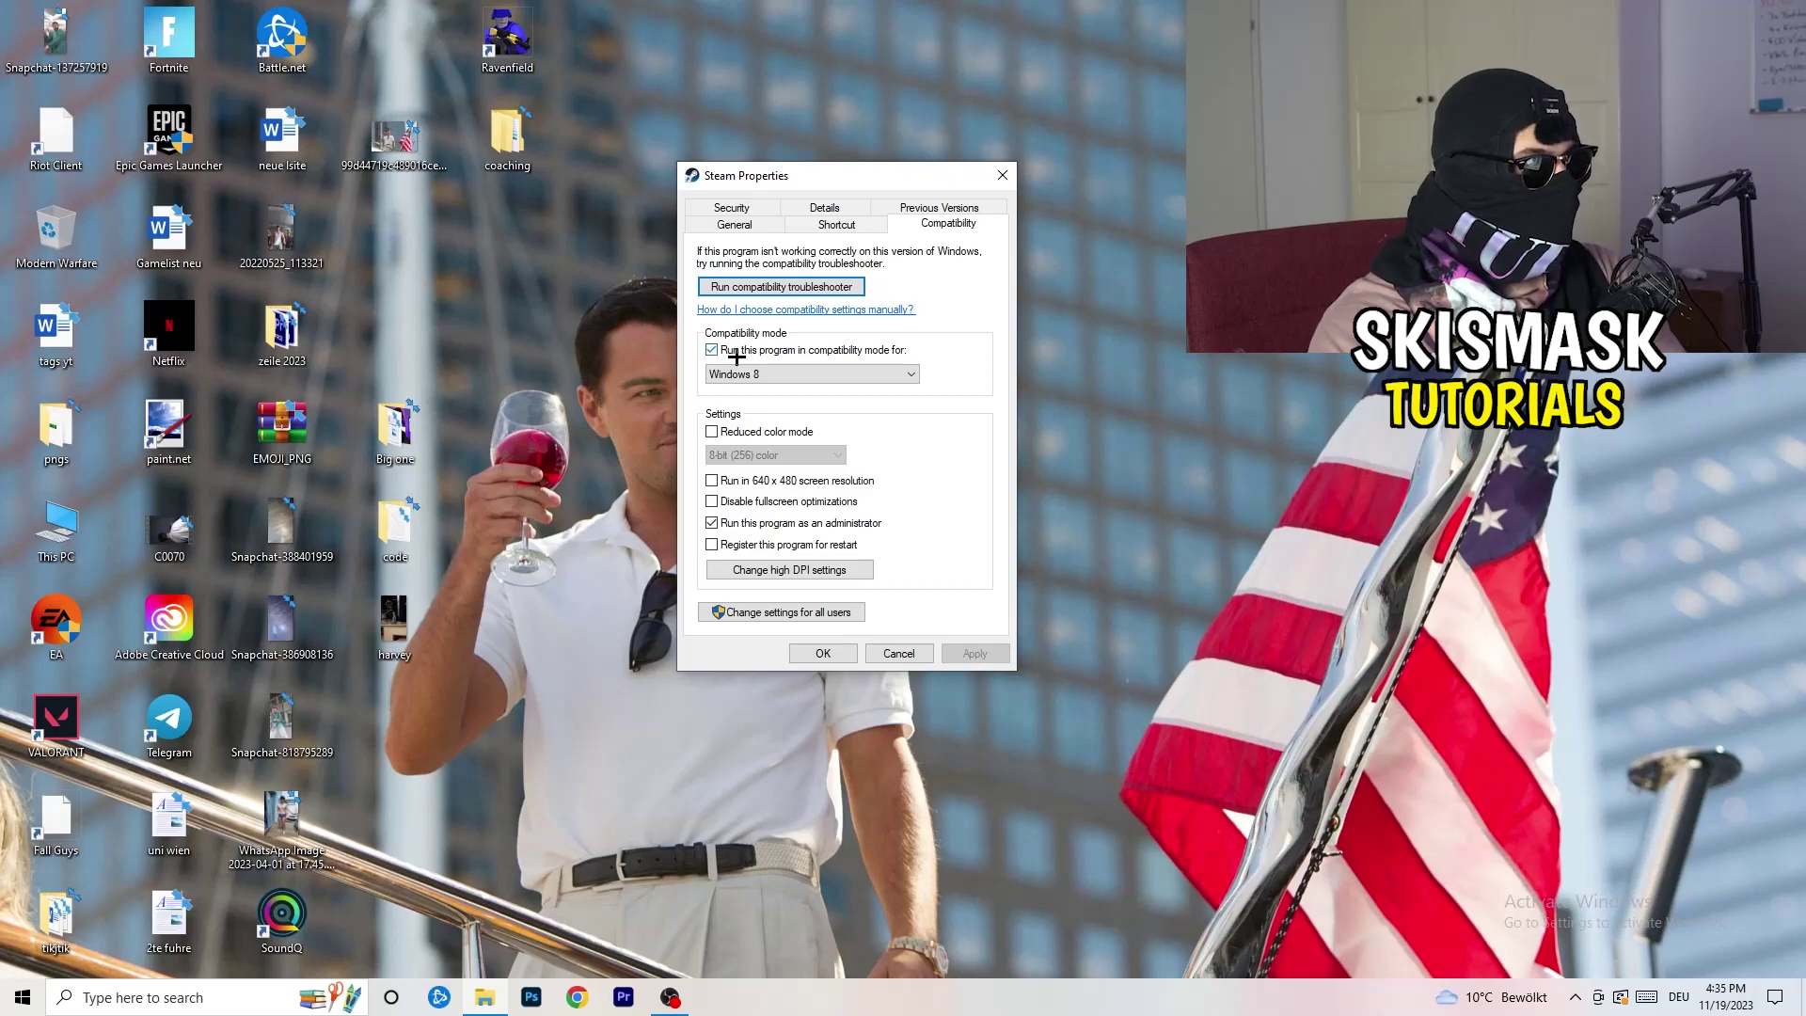
click(852, 372)
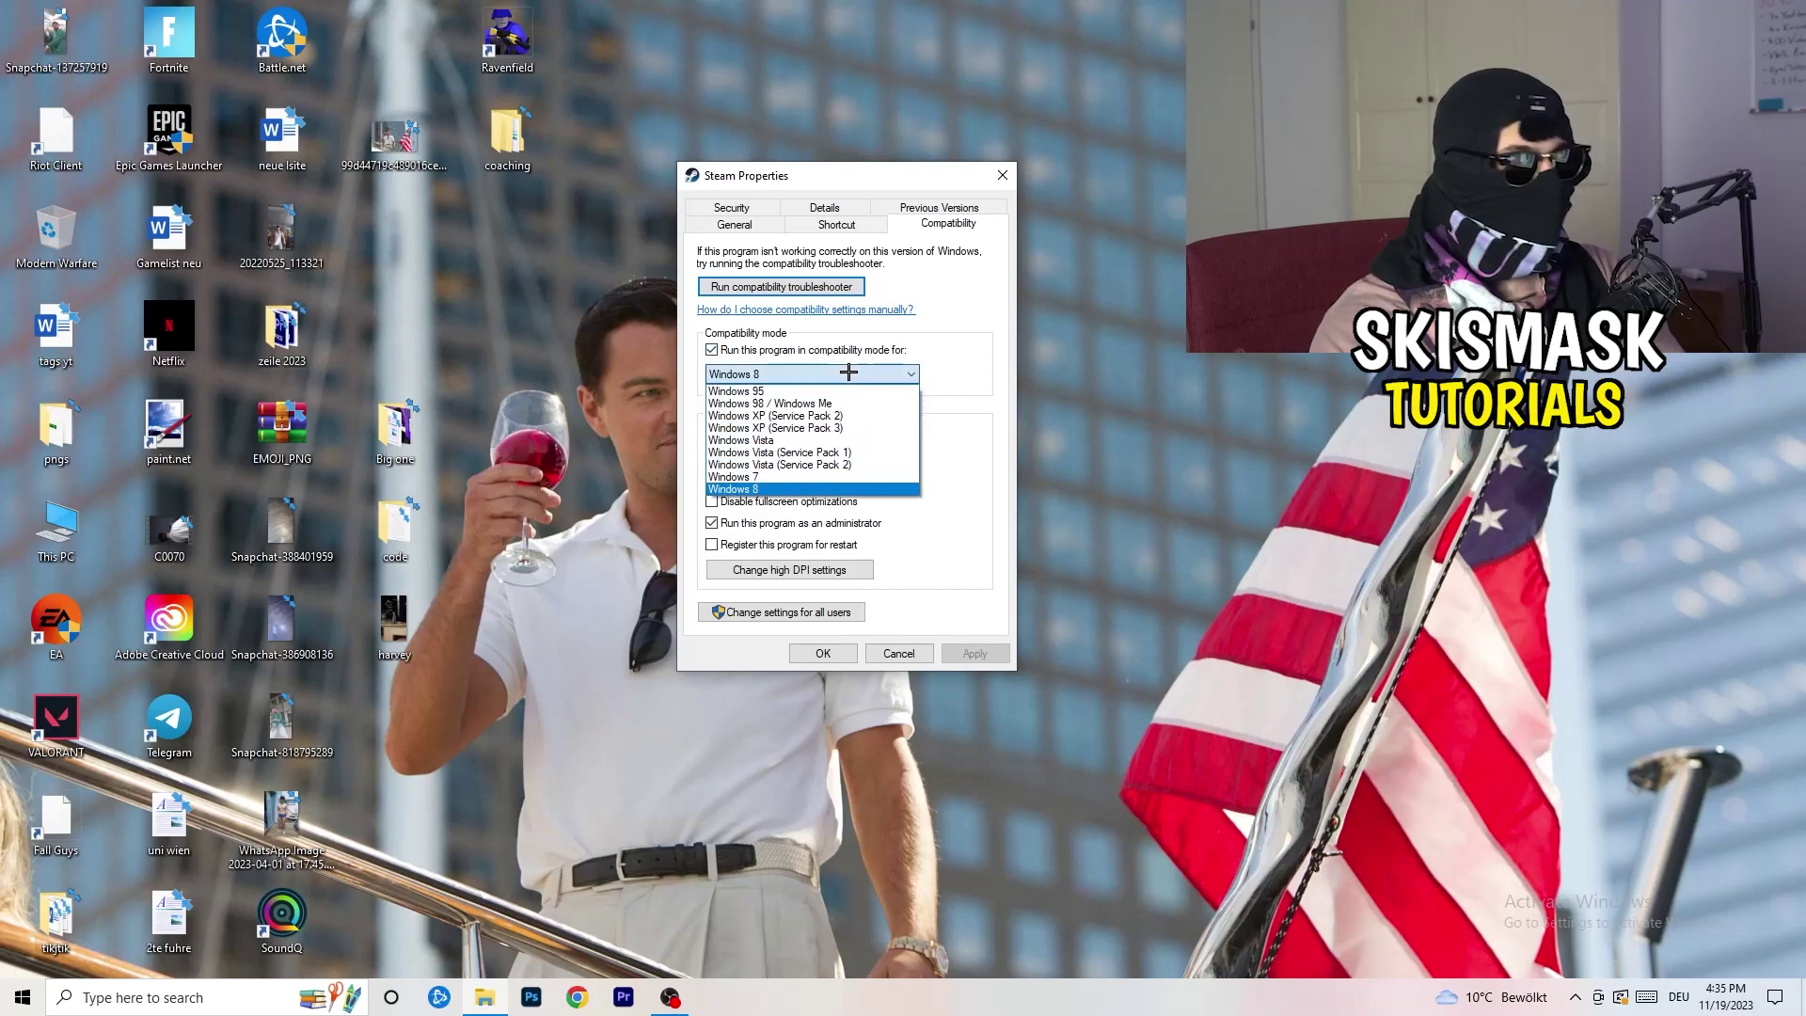
click(1003, 360)
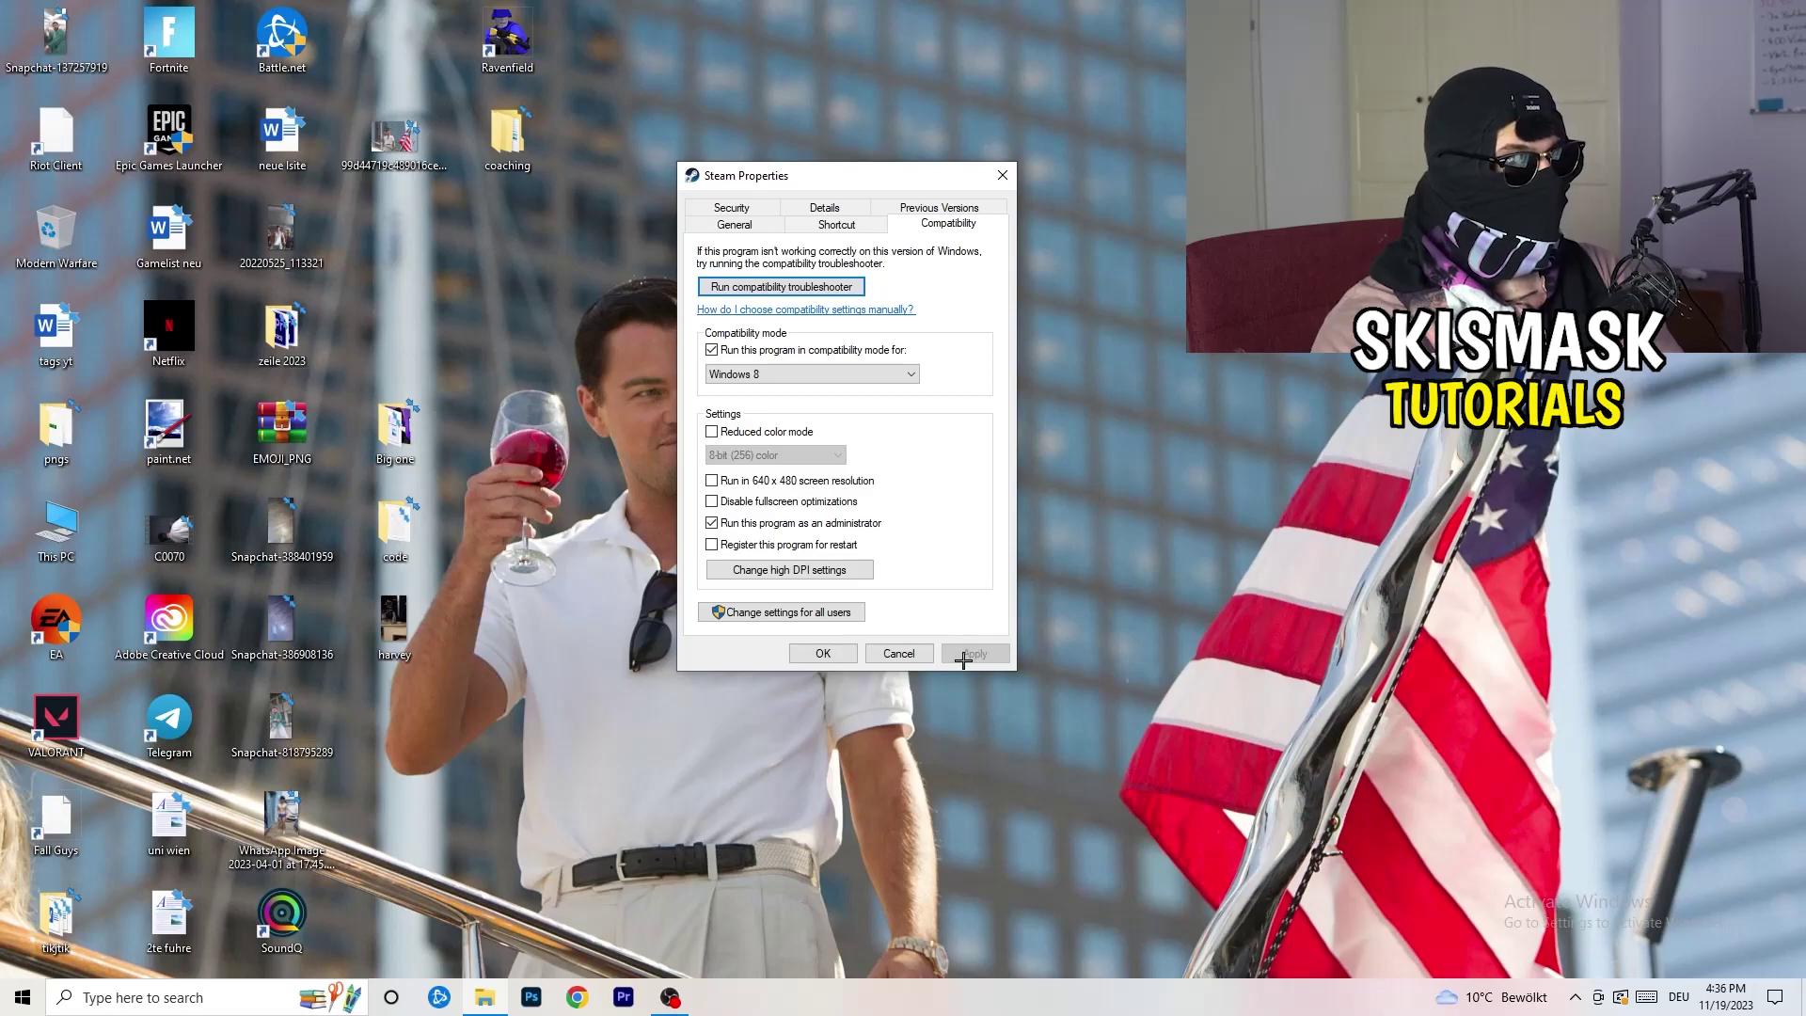
click(824, 653)
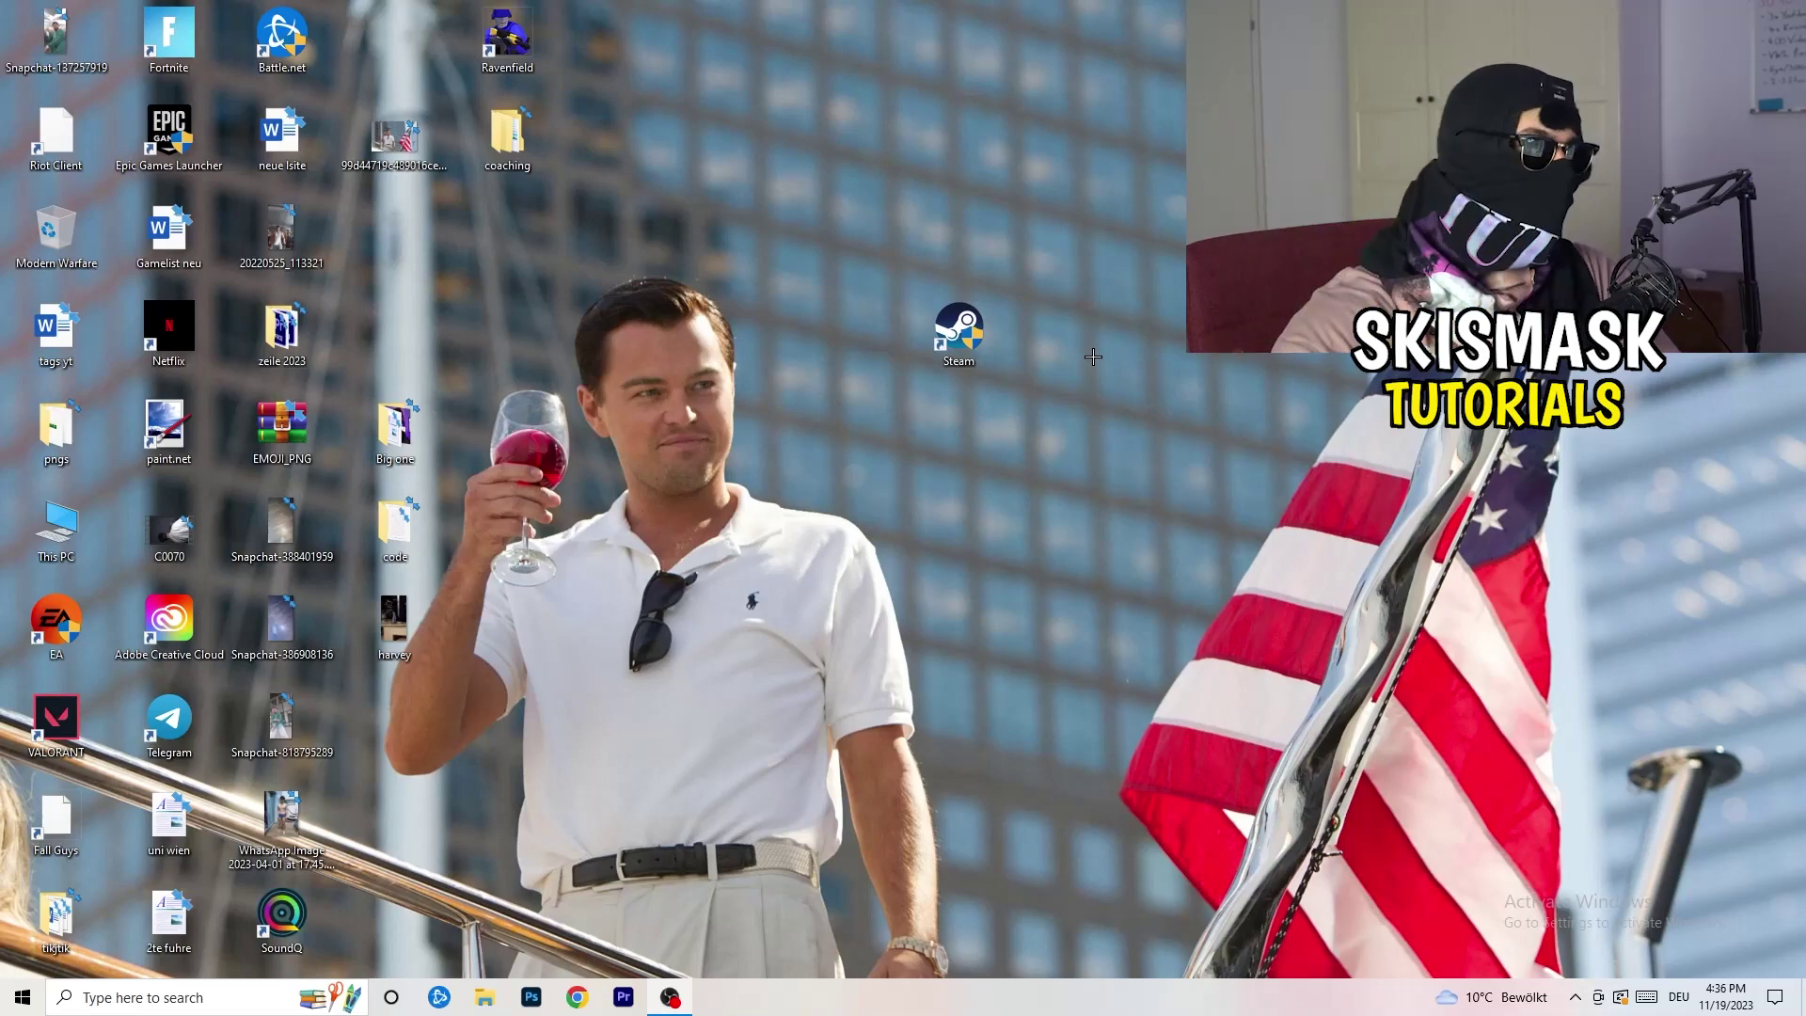
Verify Steam's compatibility settings in Properties, then return its icon to the fourth icon column.
drag(981, 351, 868, 350)
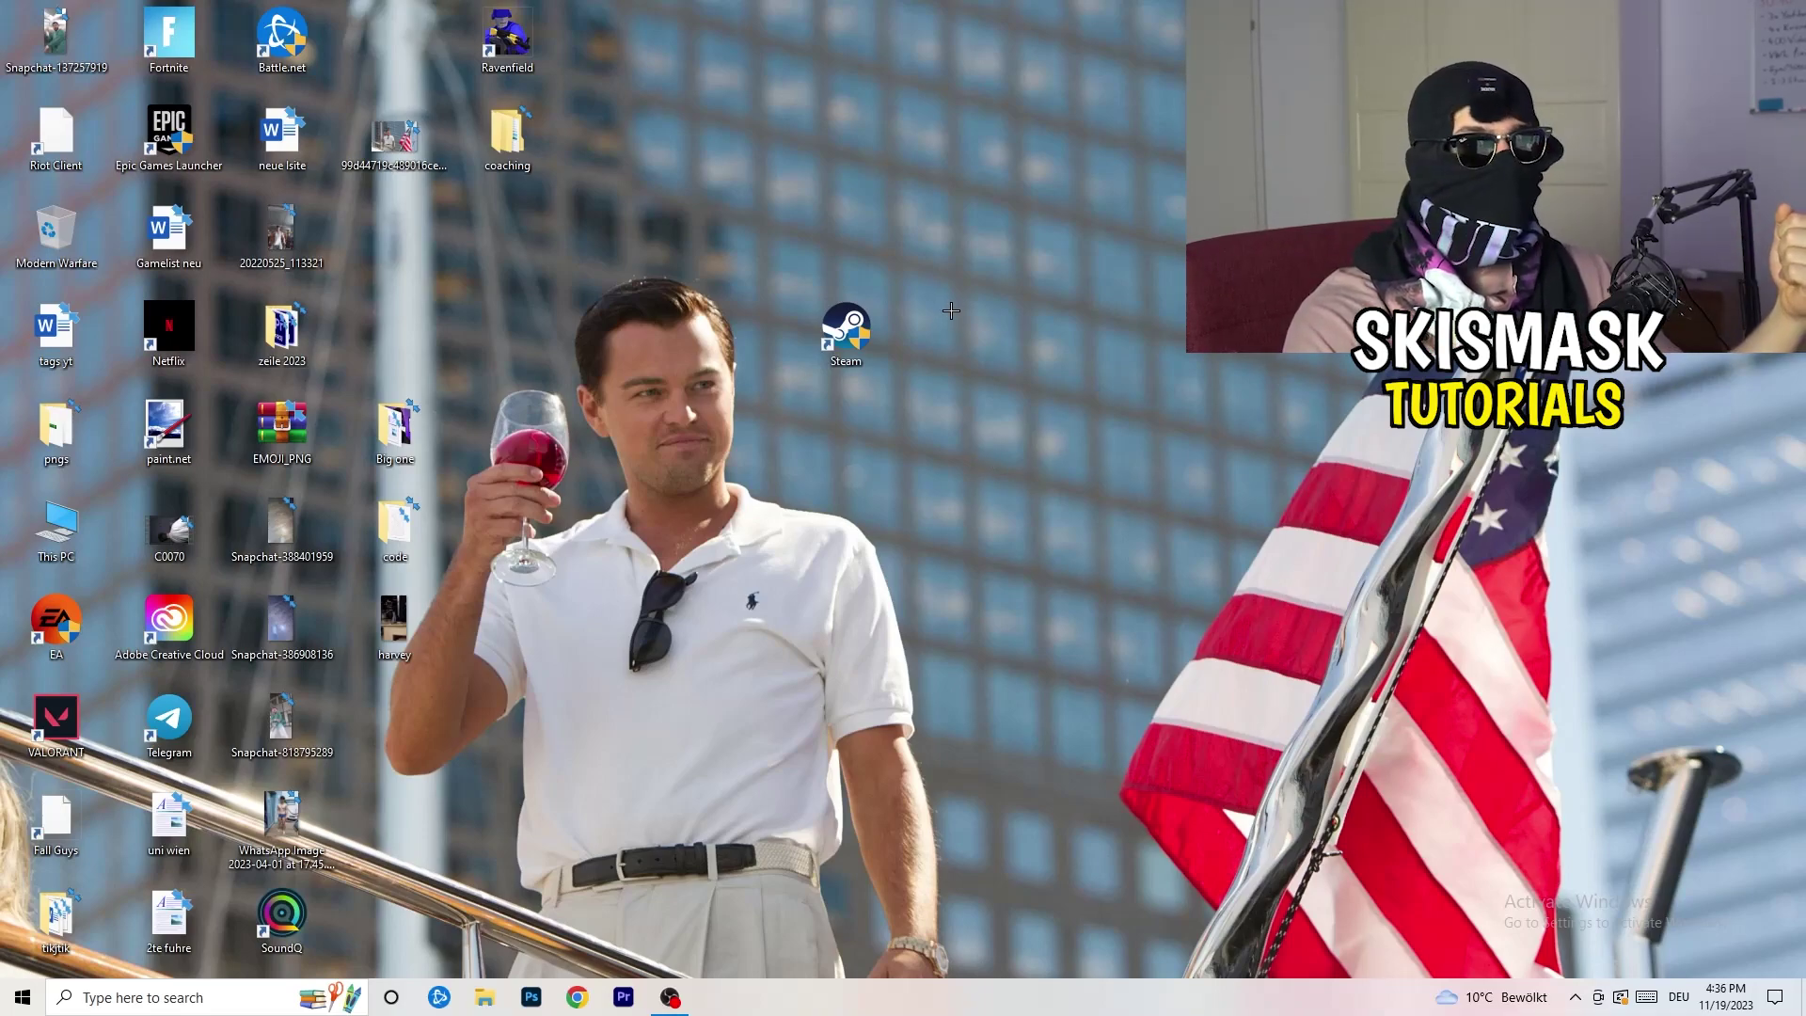
drag(866, 333, 651, 320)
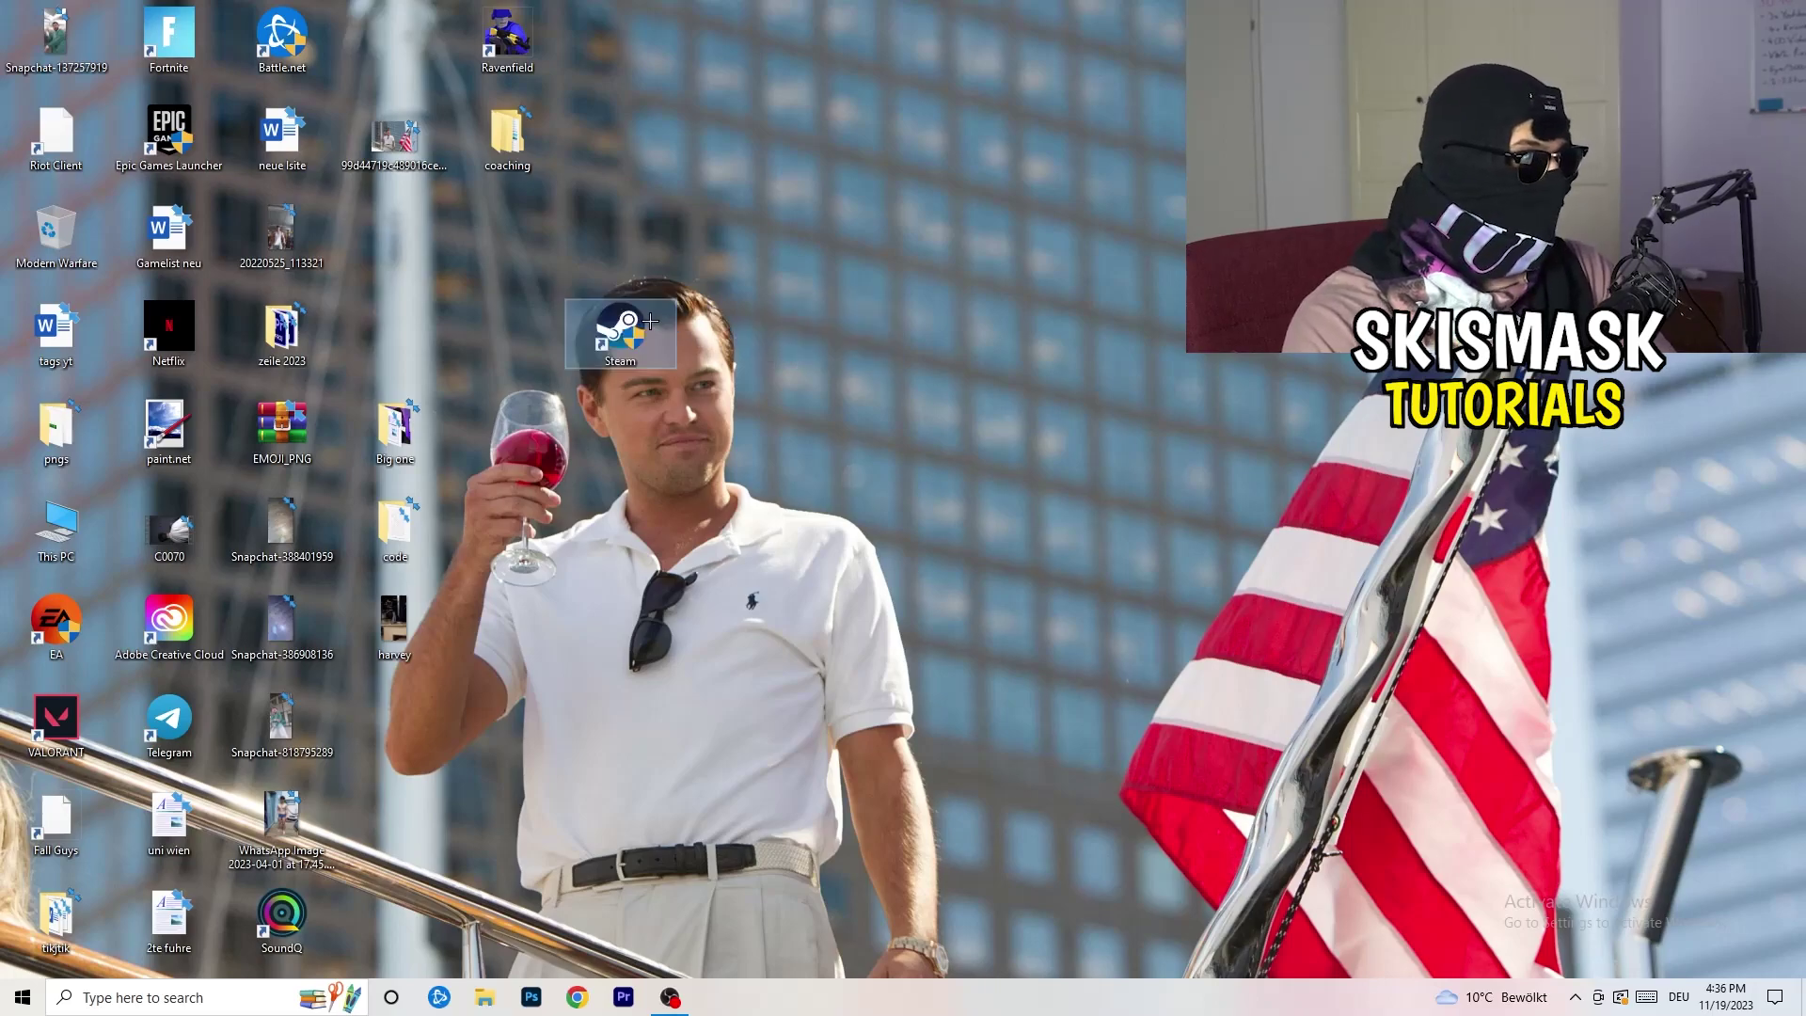
right_click(622, 326)
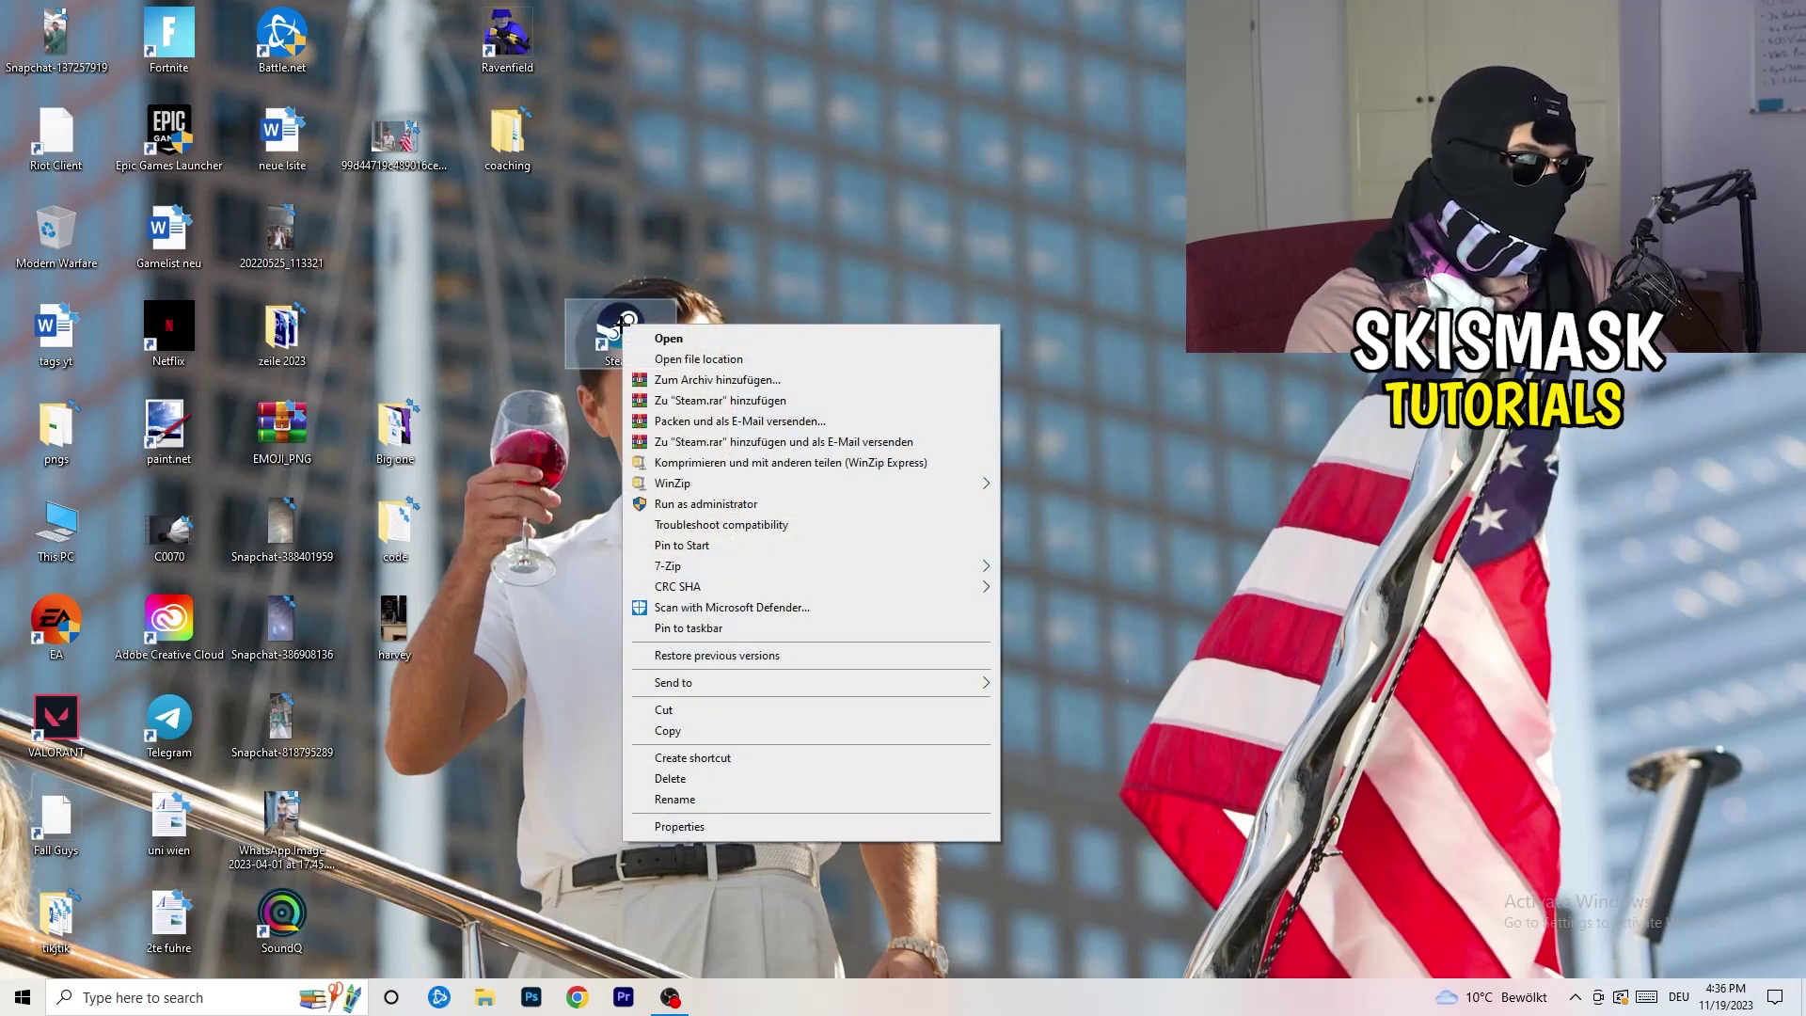
click(679, 826)
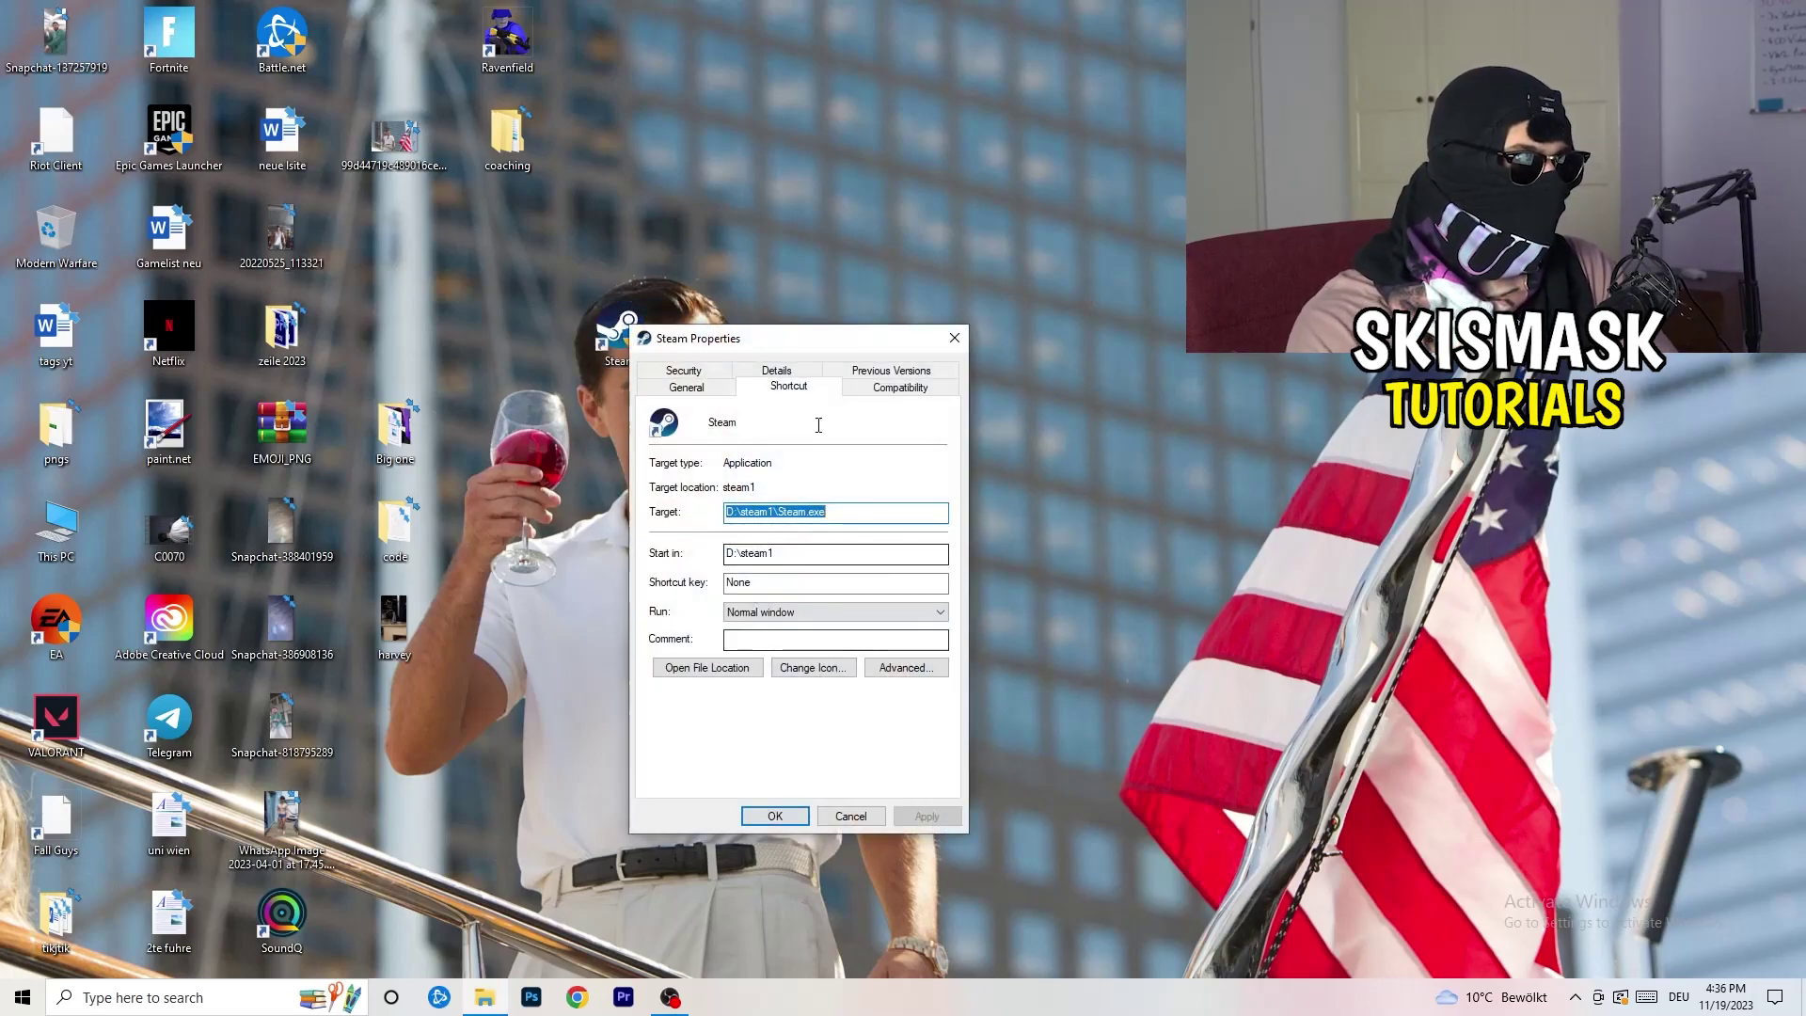
click(893, 382)
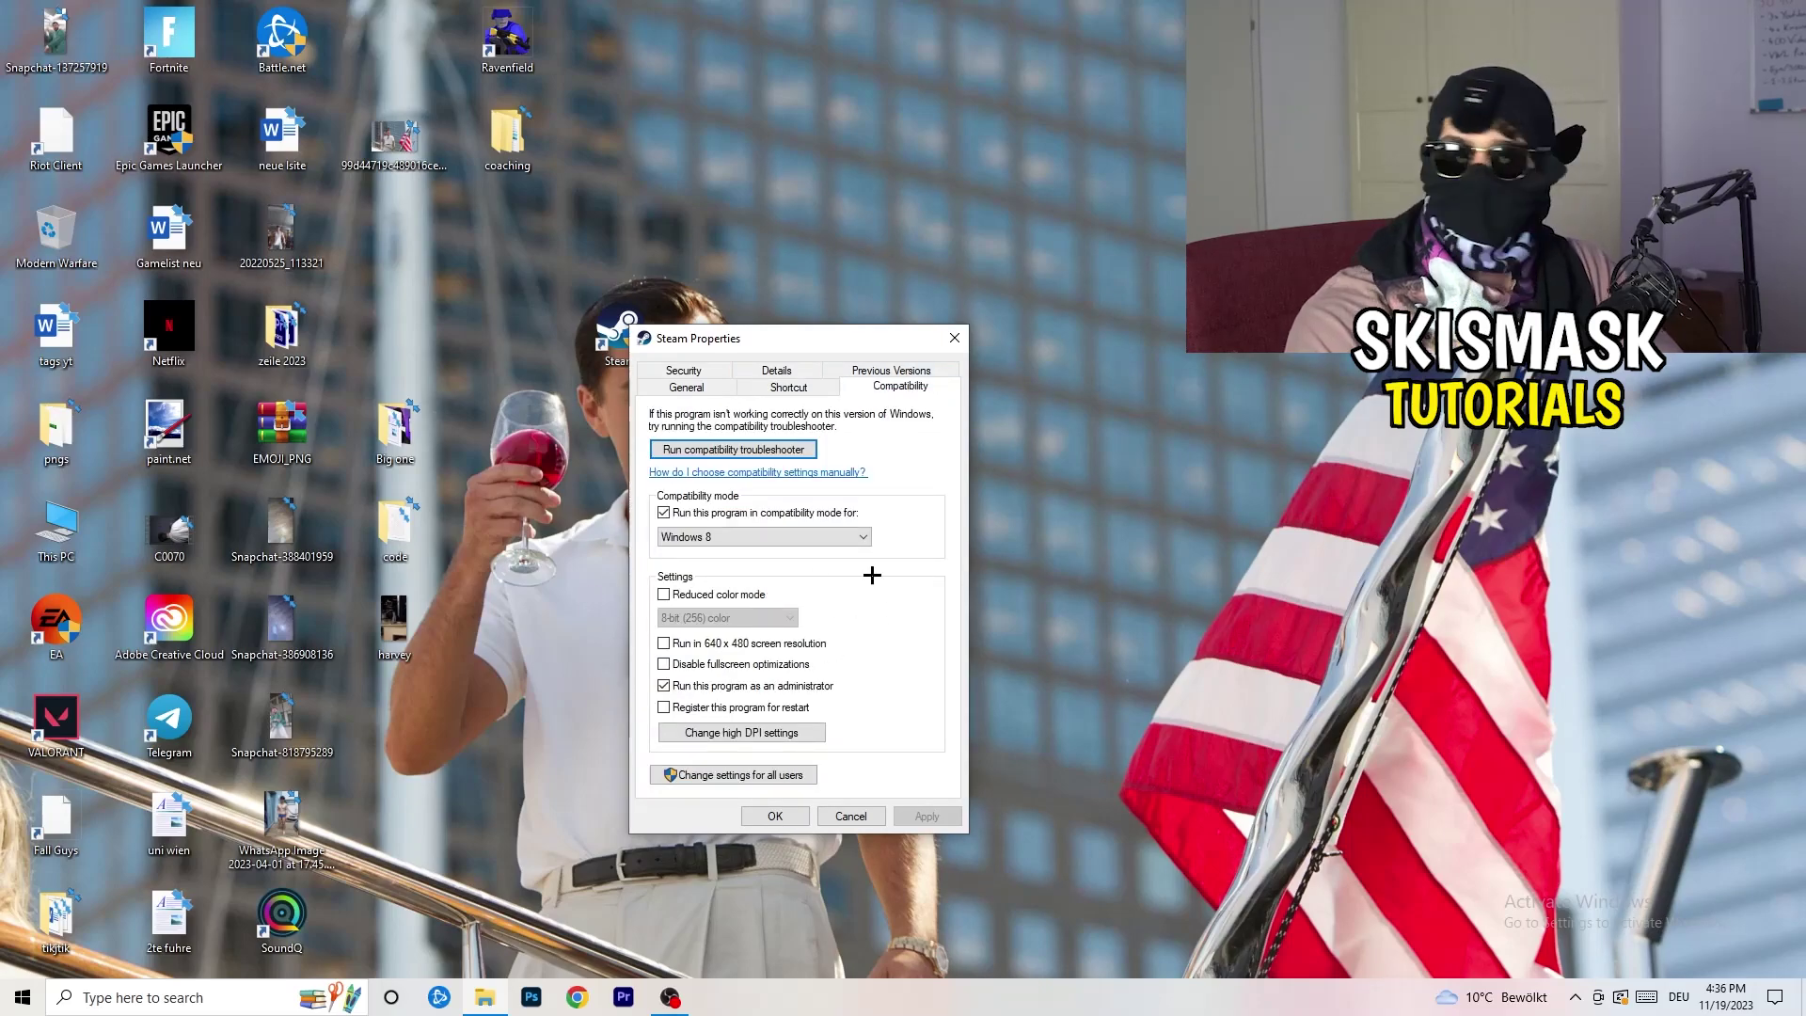
click(955, 338)
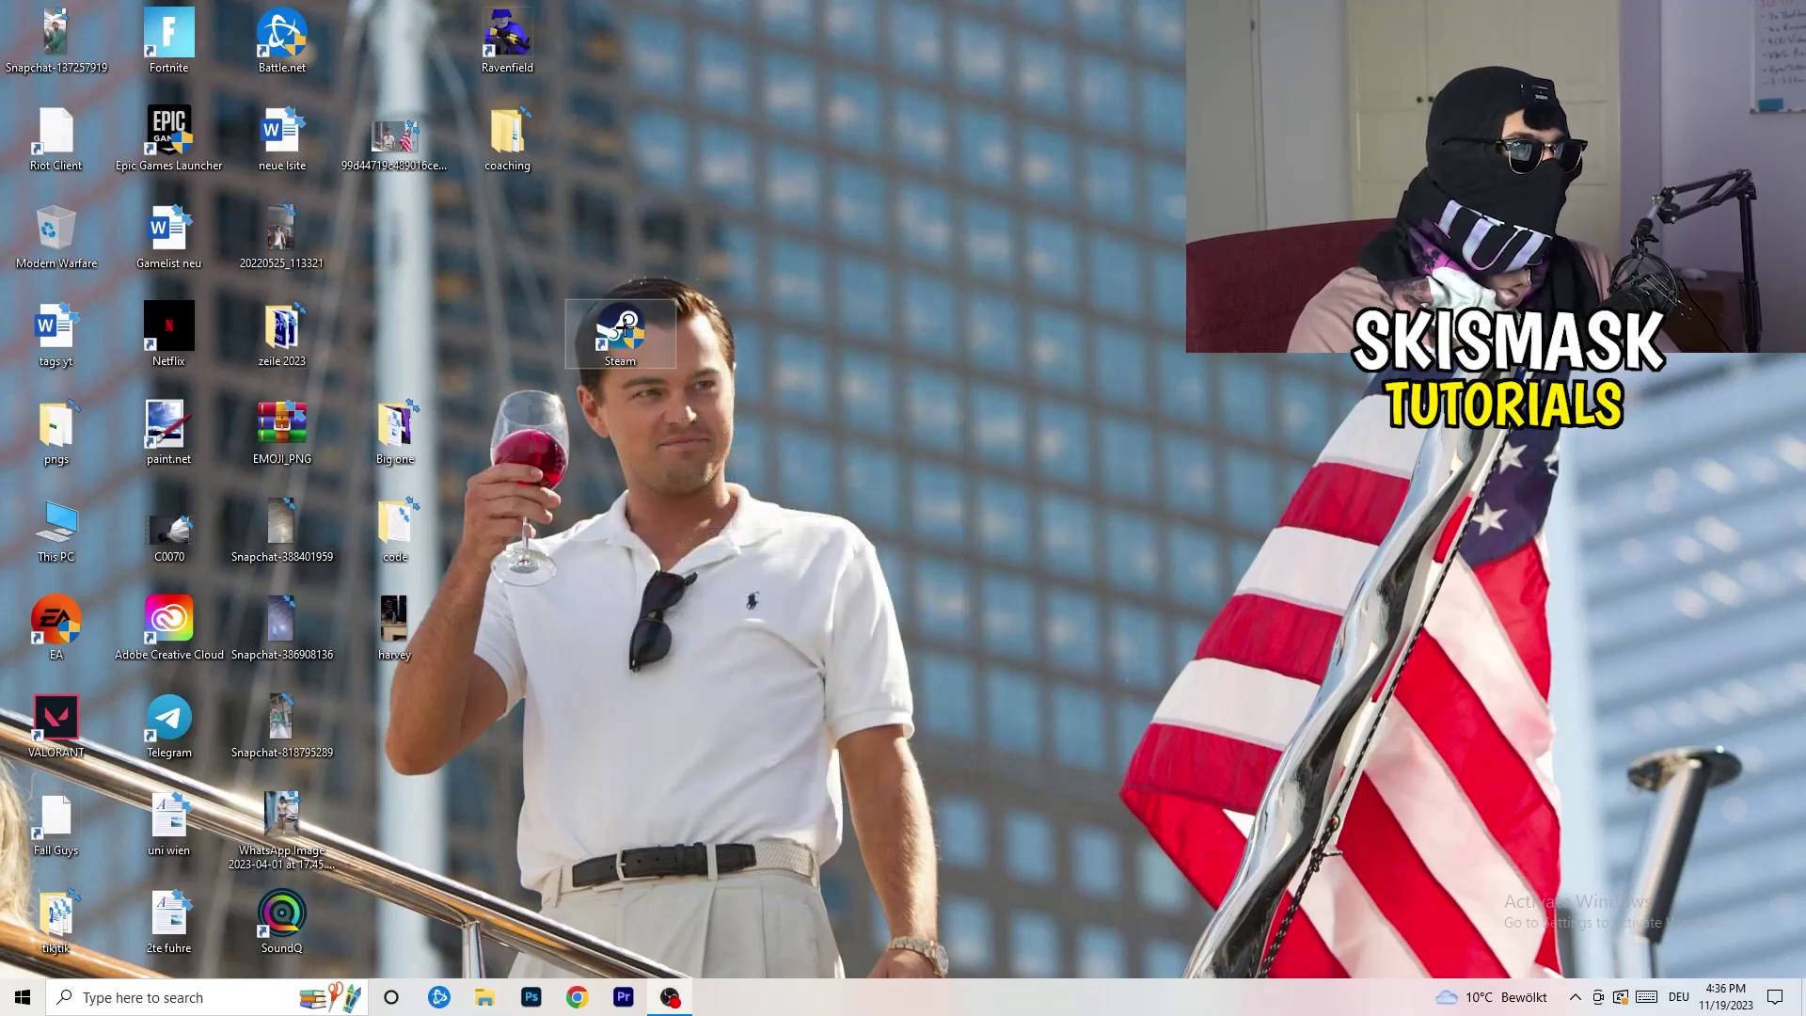
drag(395, 229, 395, 230)
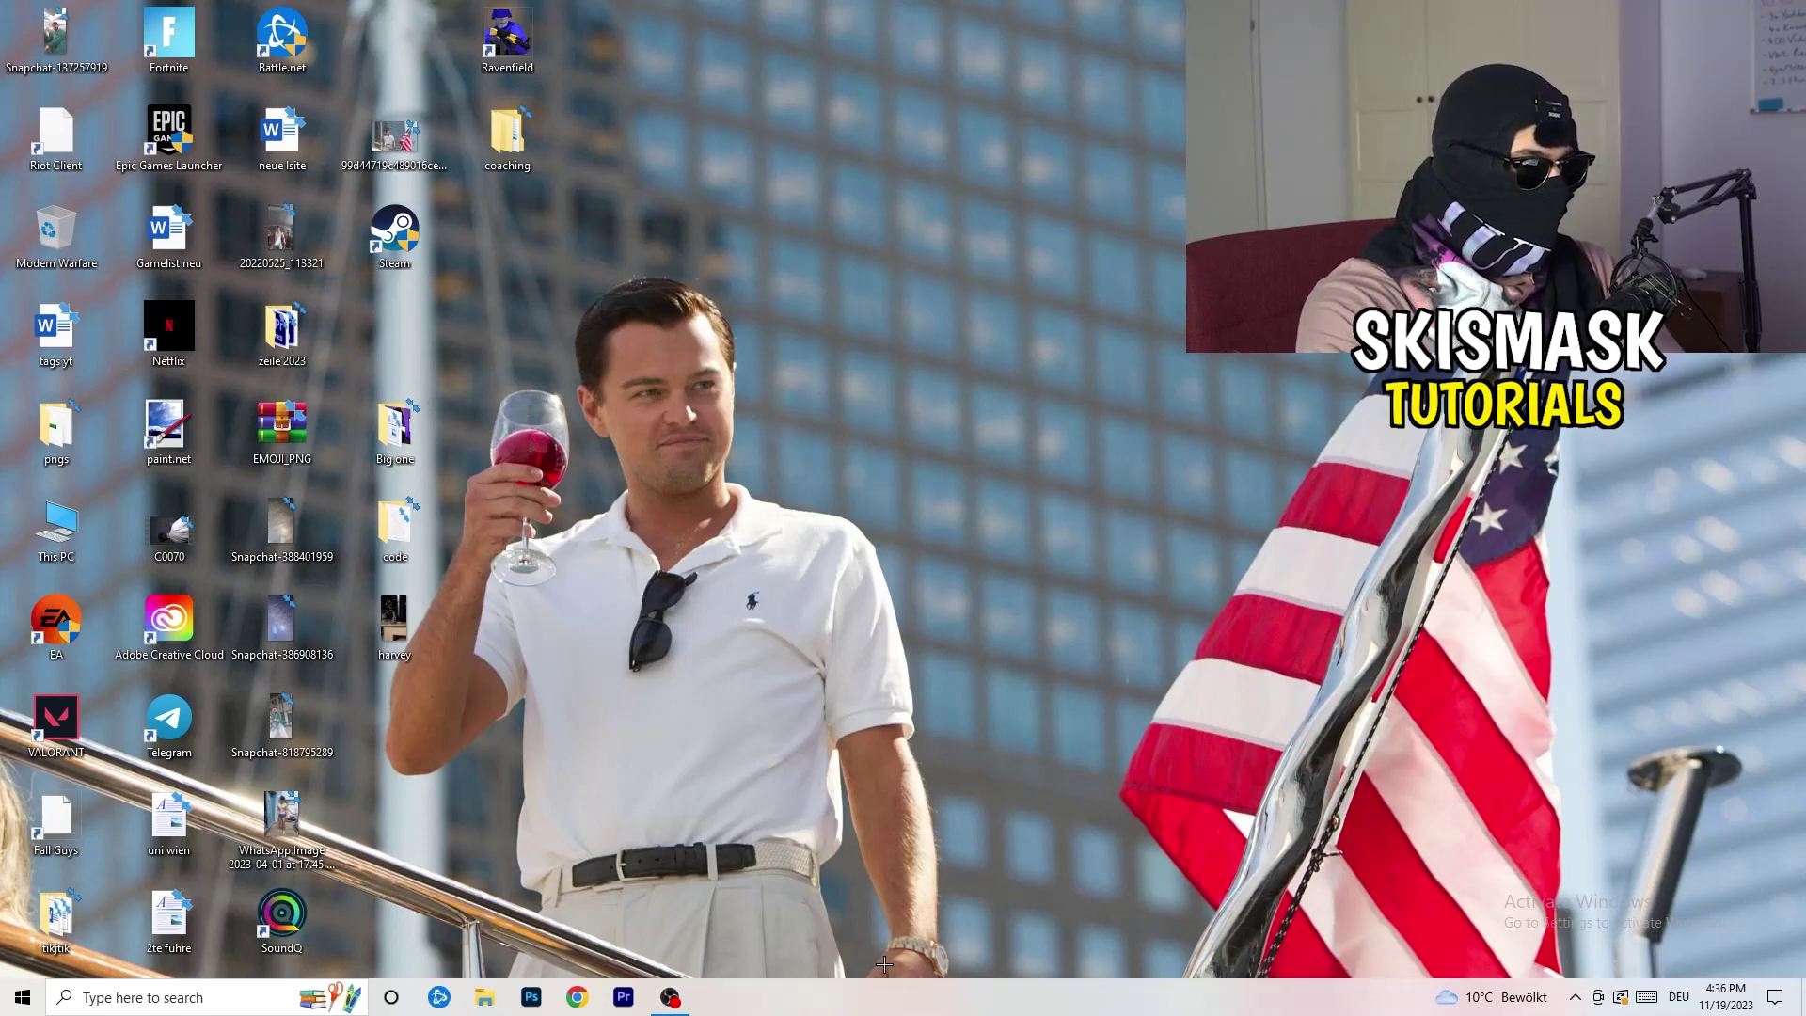
drag(893, 987, 1033, 1008)
Launch Task Manager from the taskbar menu and maximize it on the Processes tab.
right_click(963, 1001)
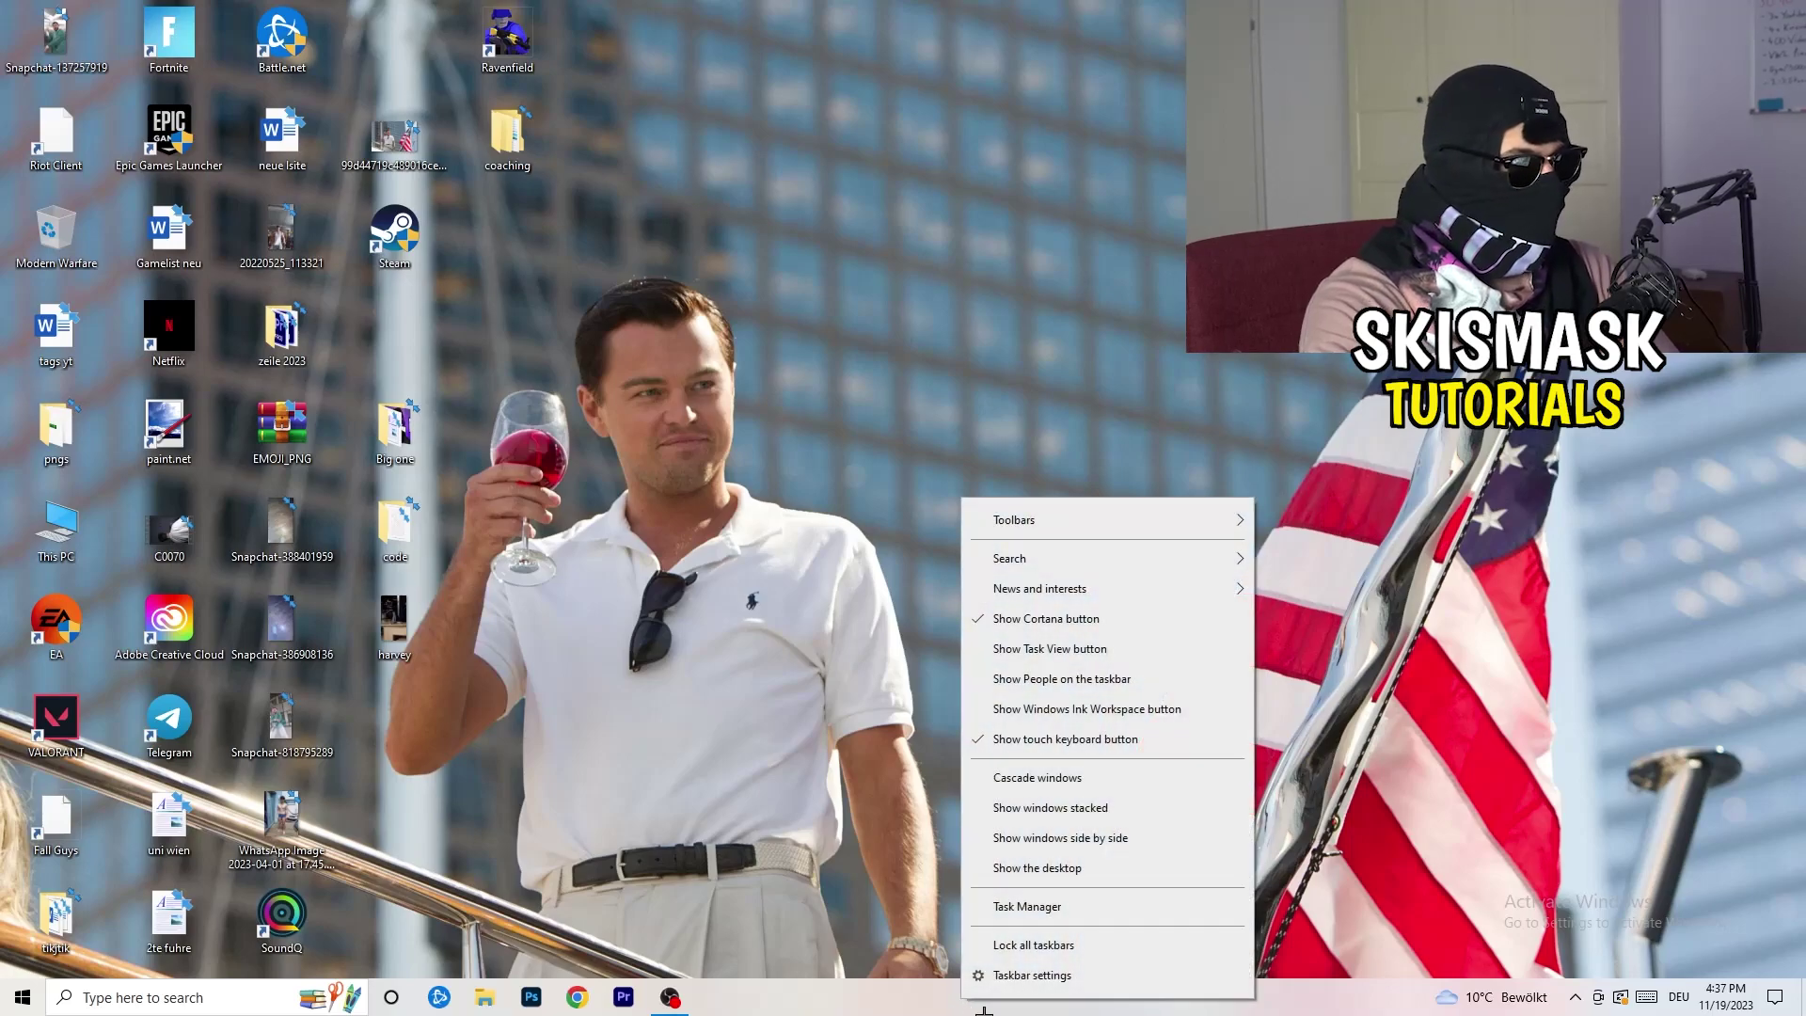
click(1027, 908)
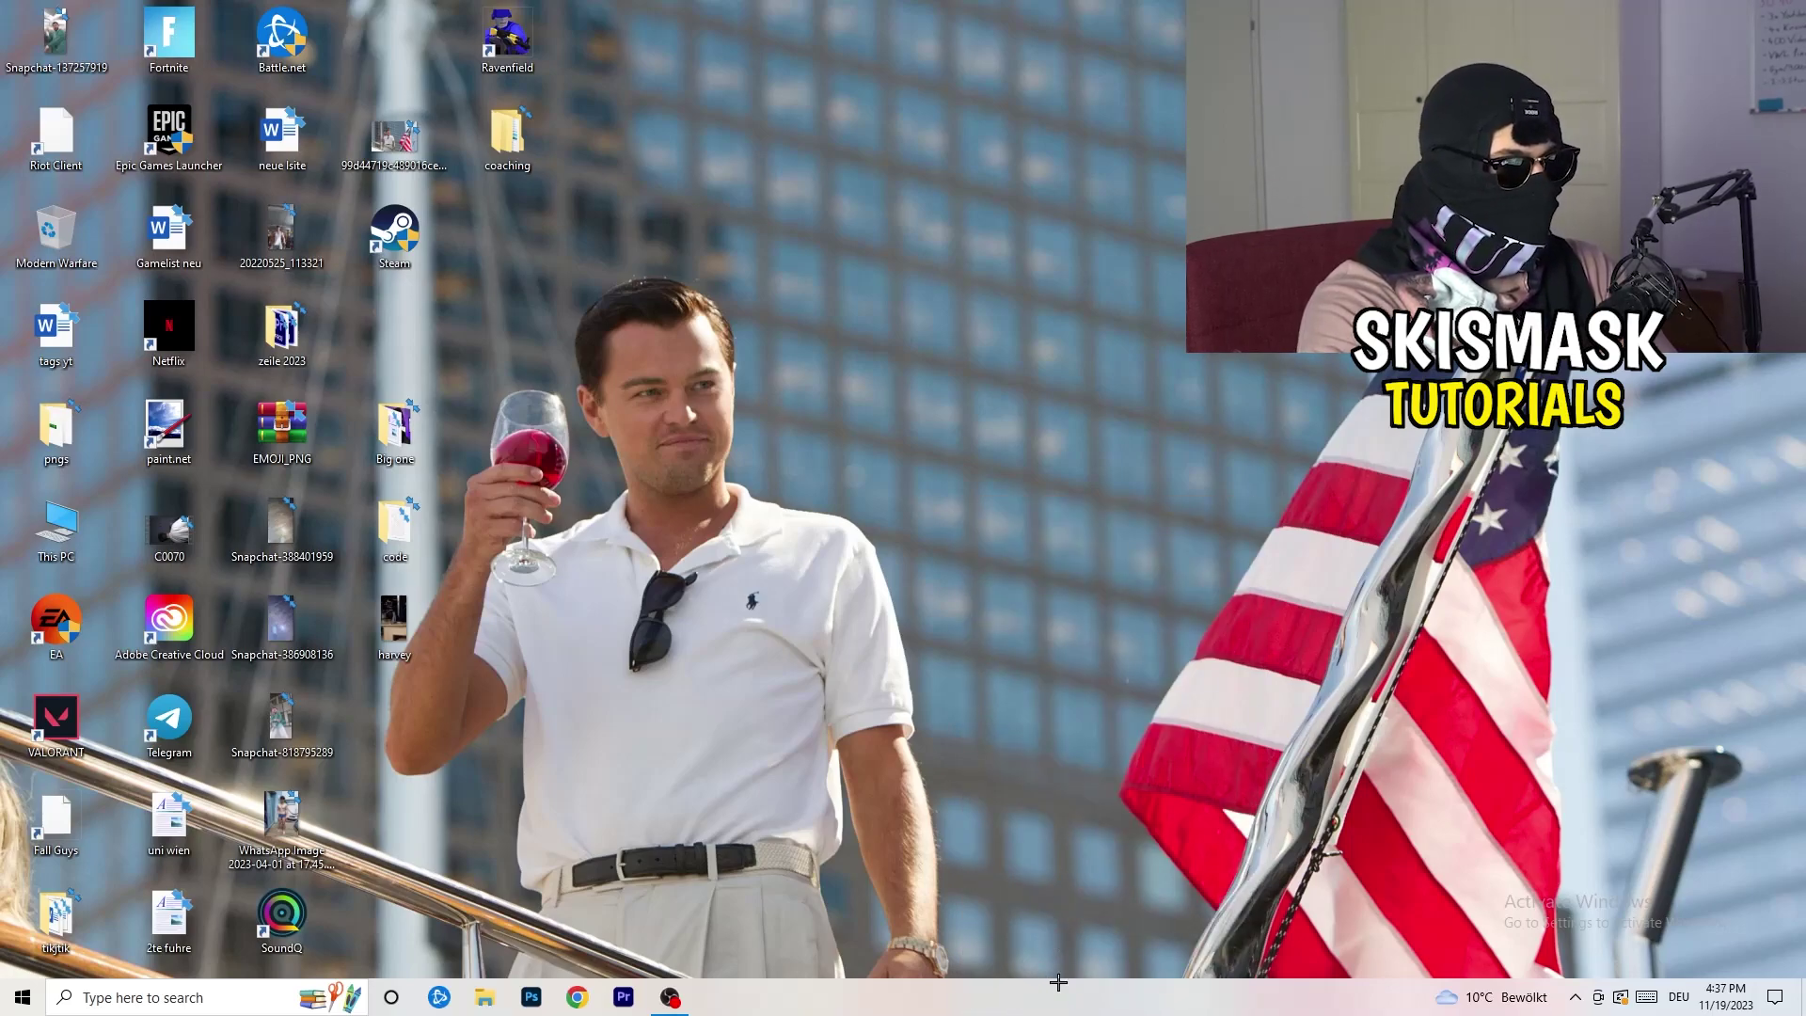
click(1045, 35)
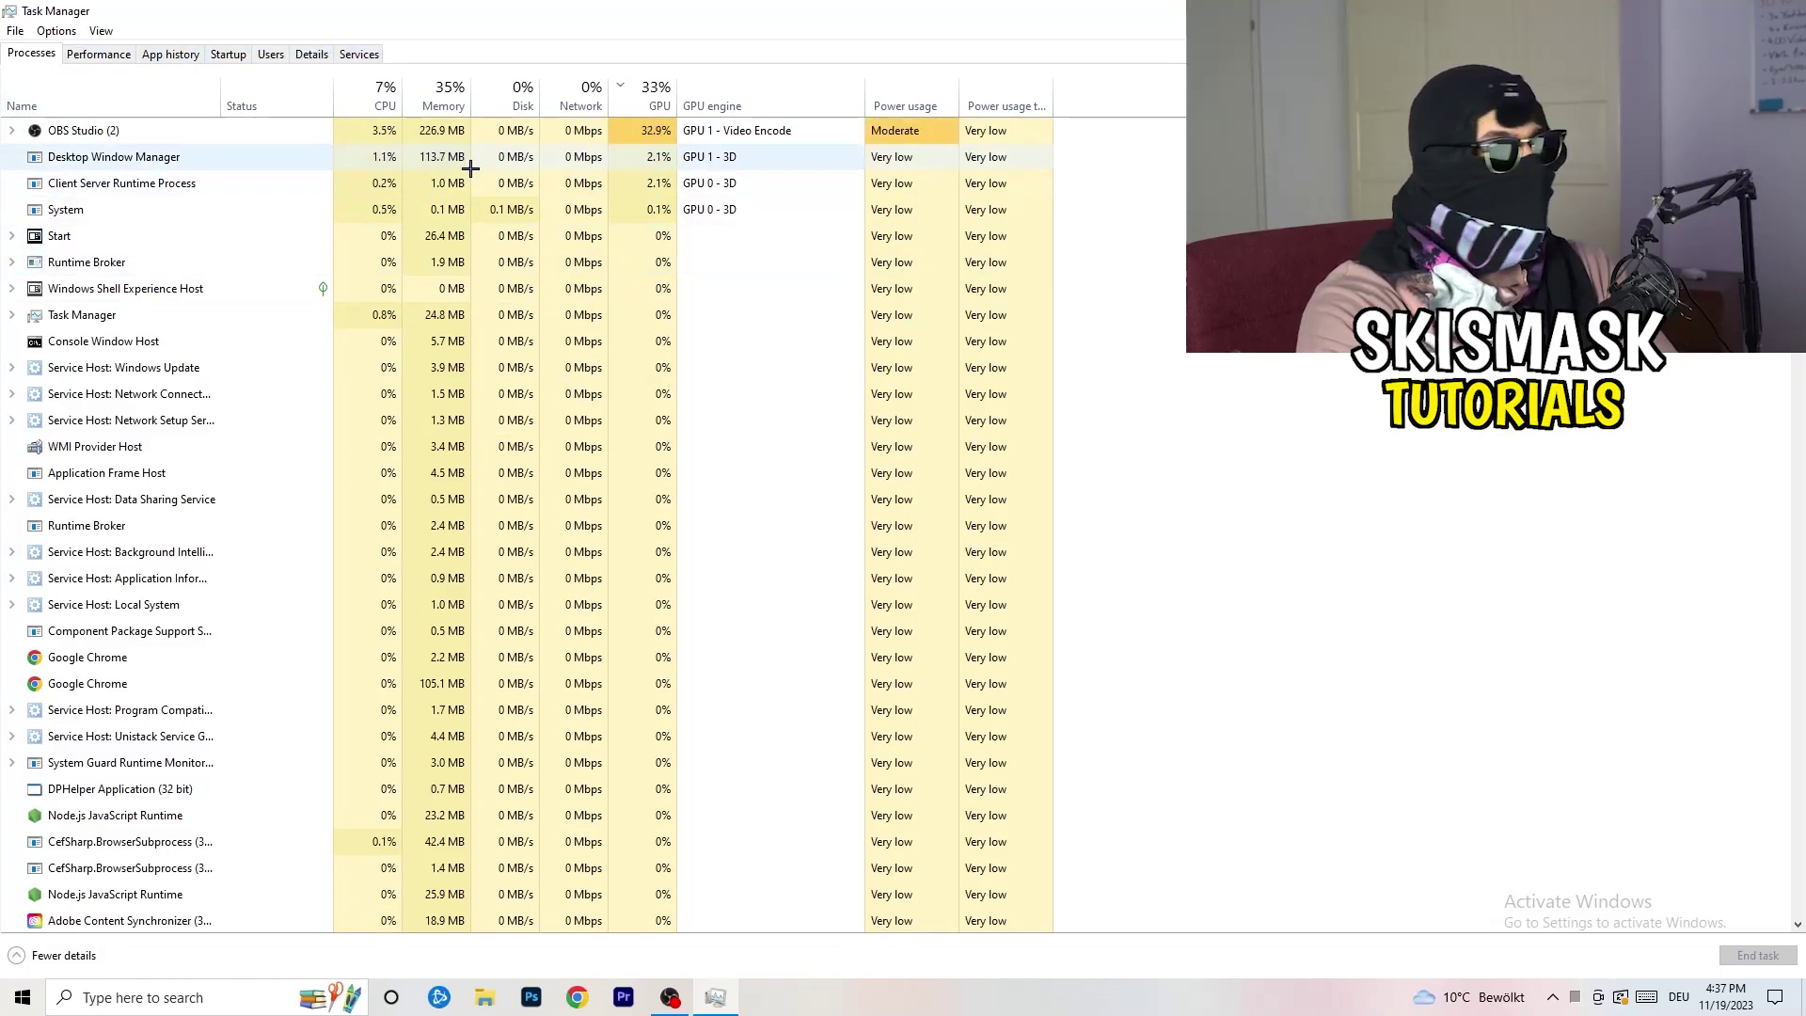
View the Creative Cloud helper's Set priority levels on the Details tab, then close Task Manager.
click(315, 55)
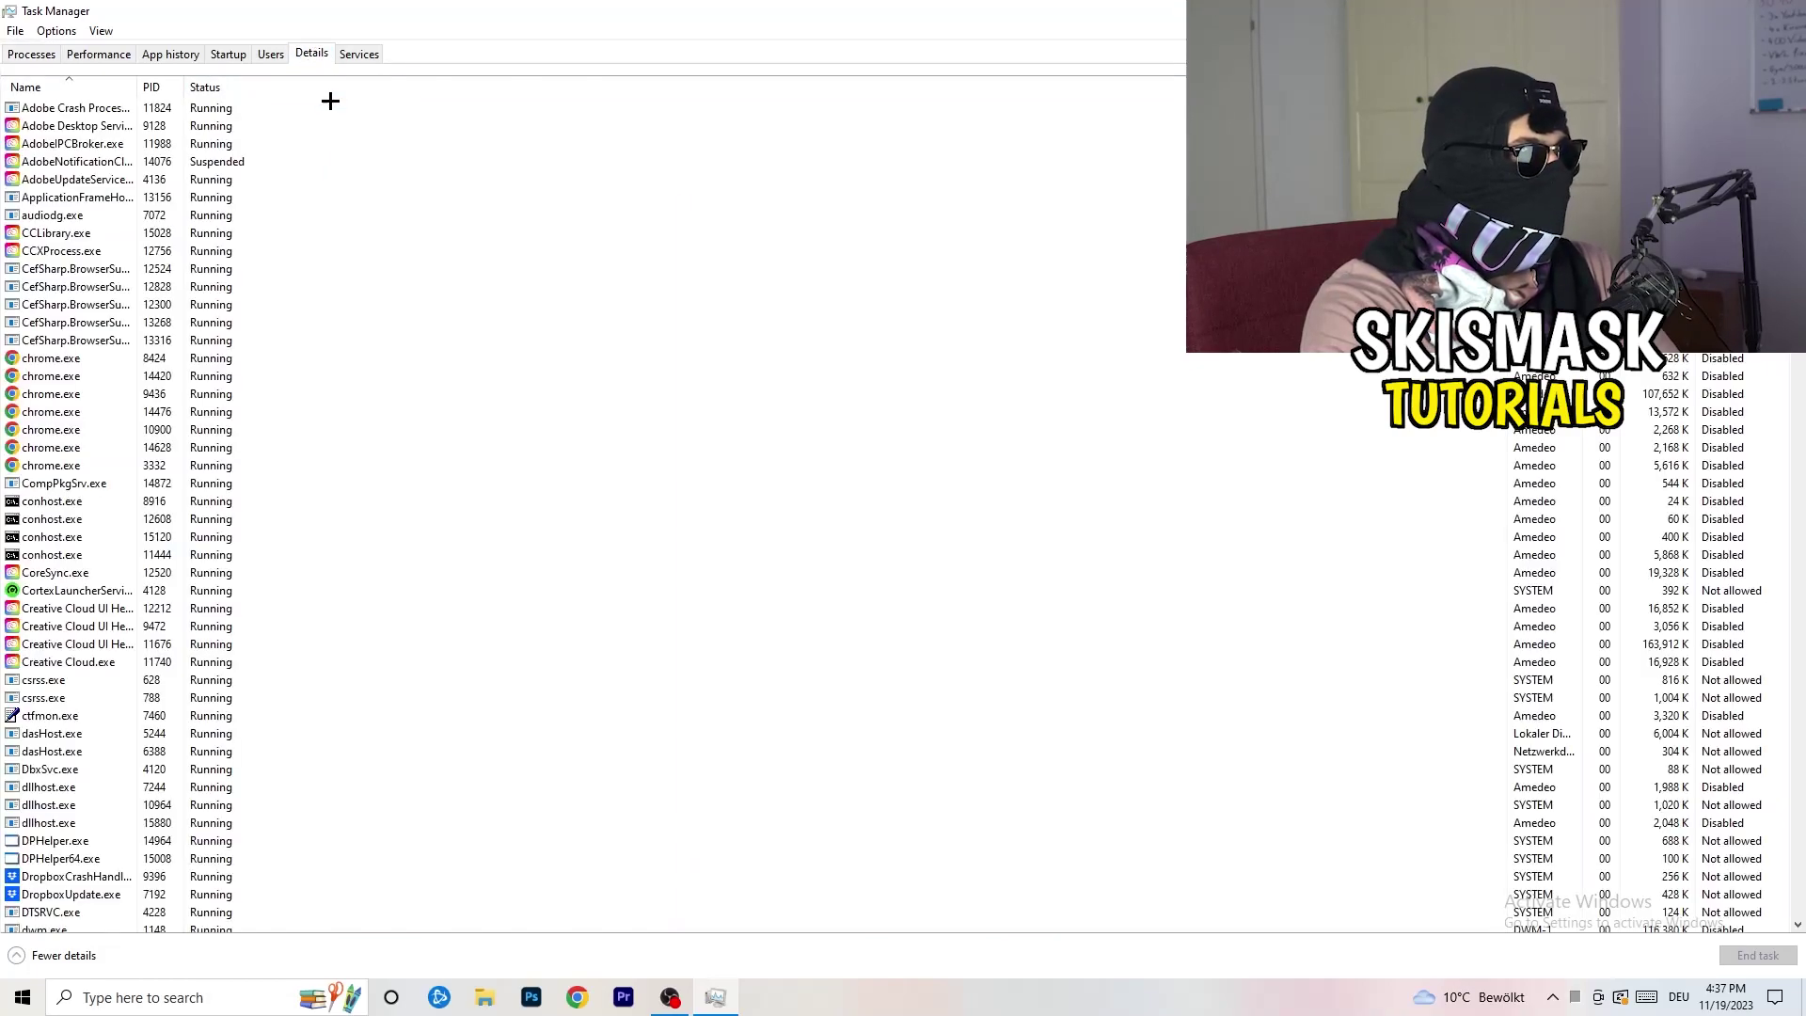
right_click(54, 626)
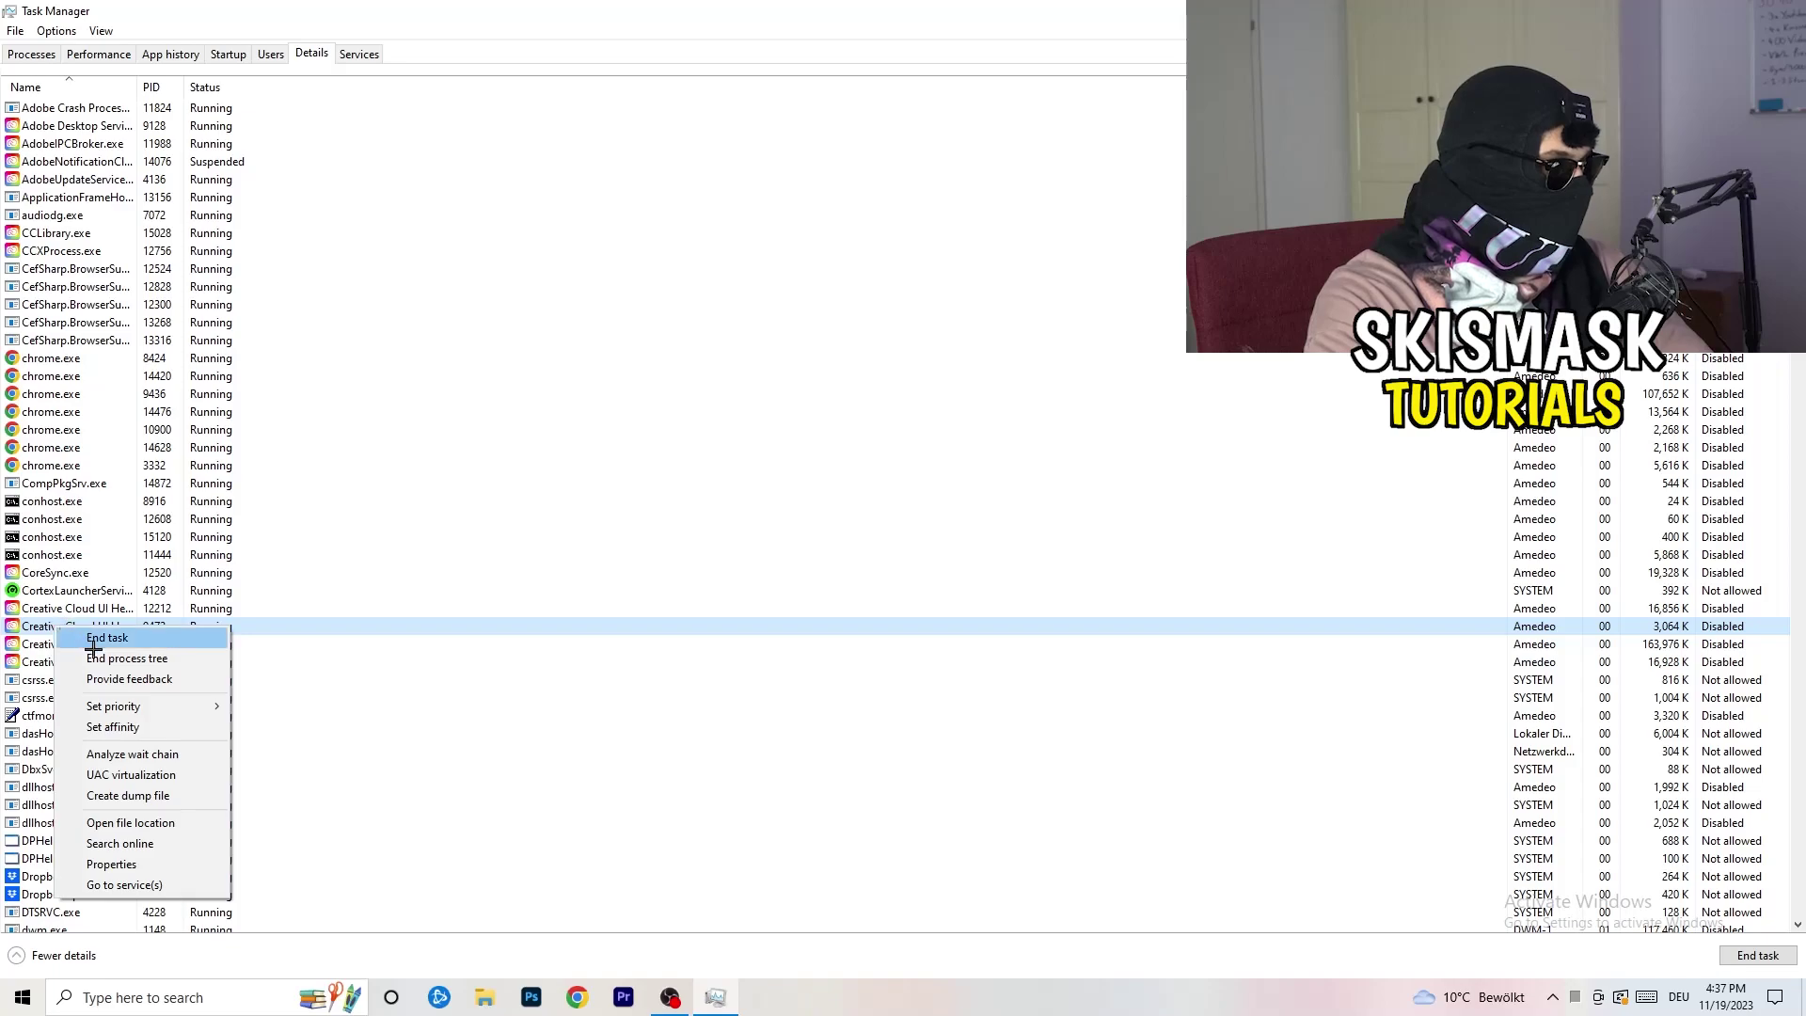
mouse_move(115, 713)
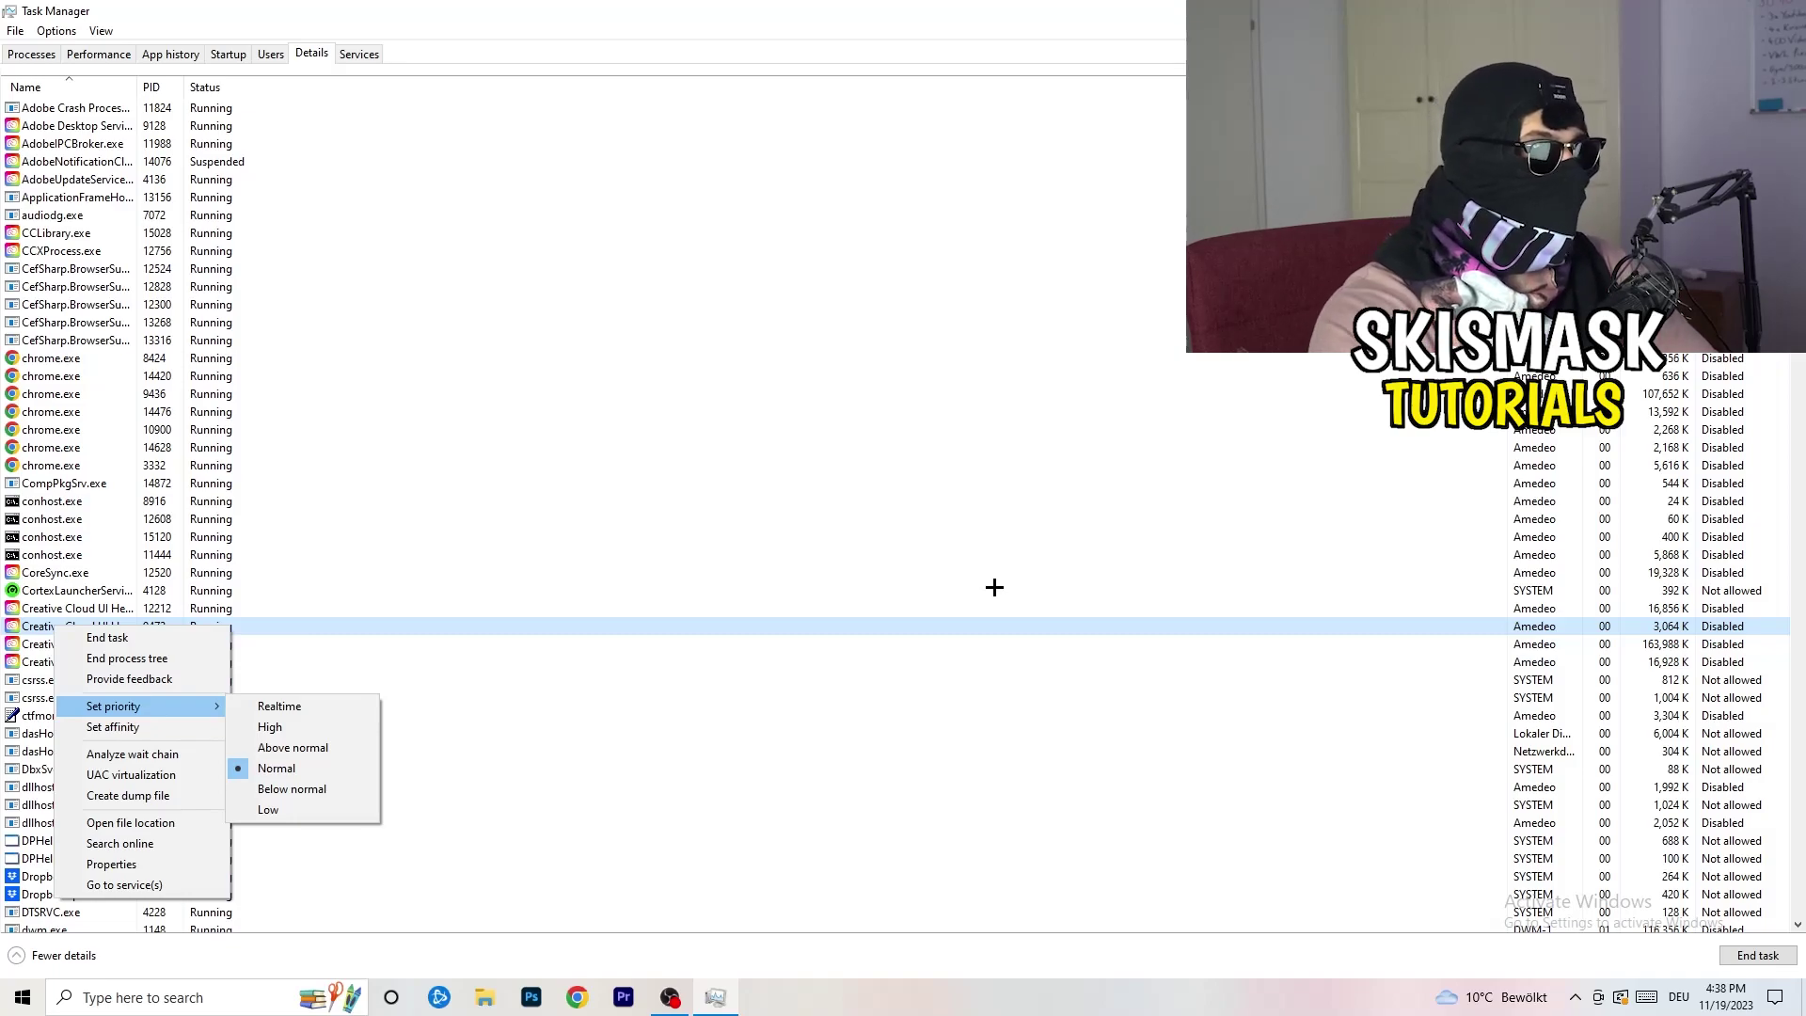
key(Escape)
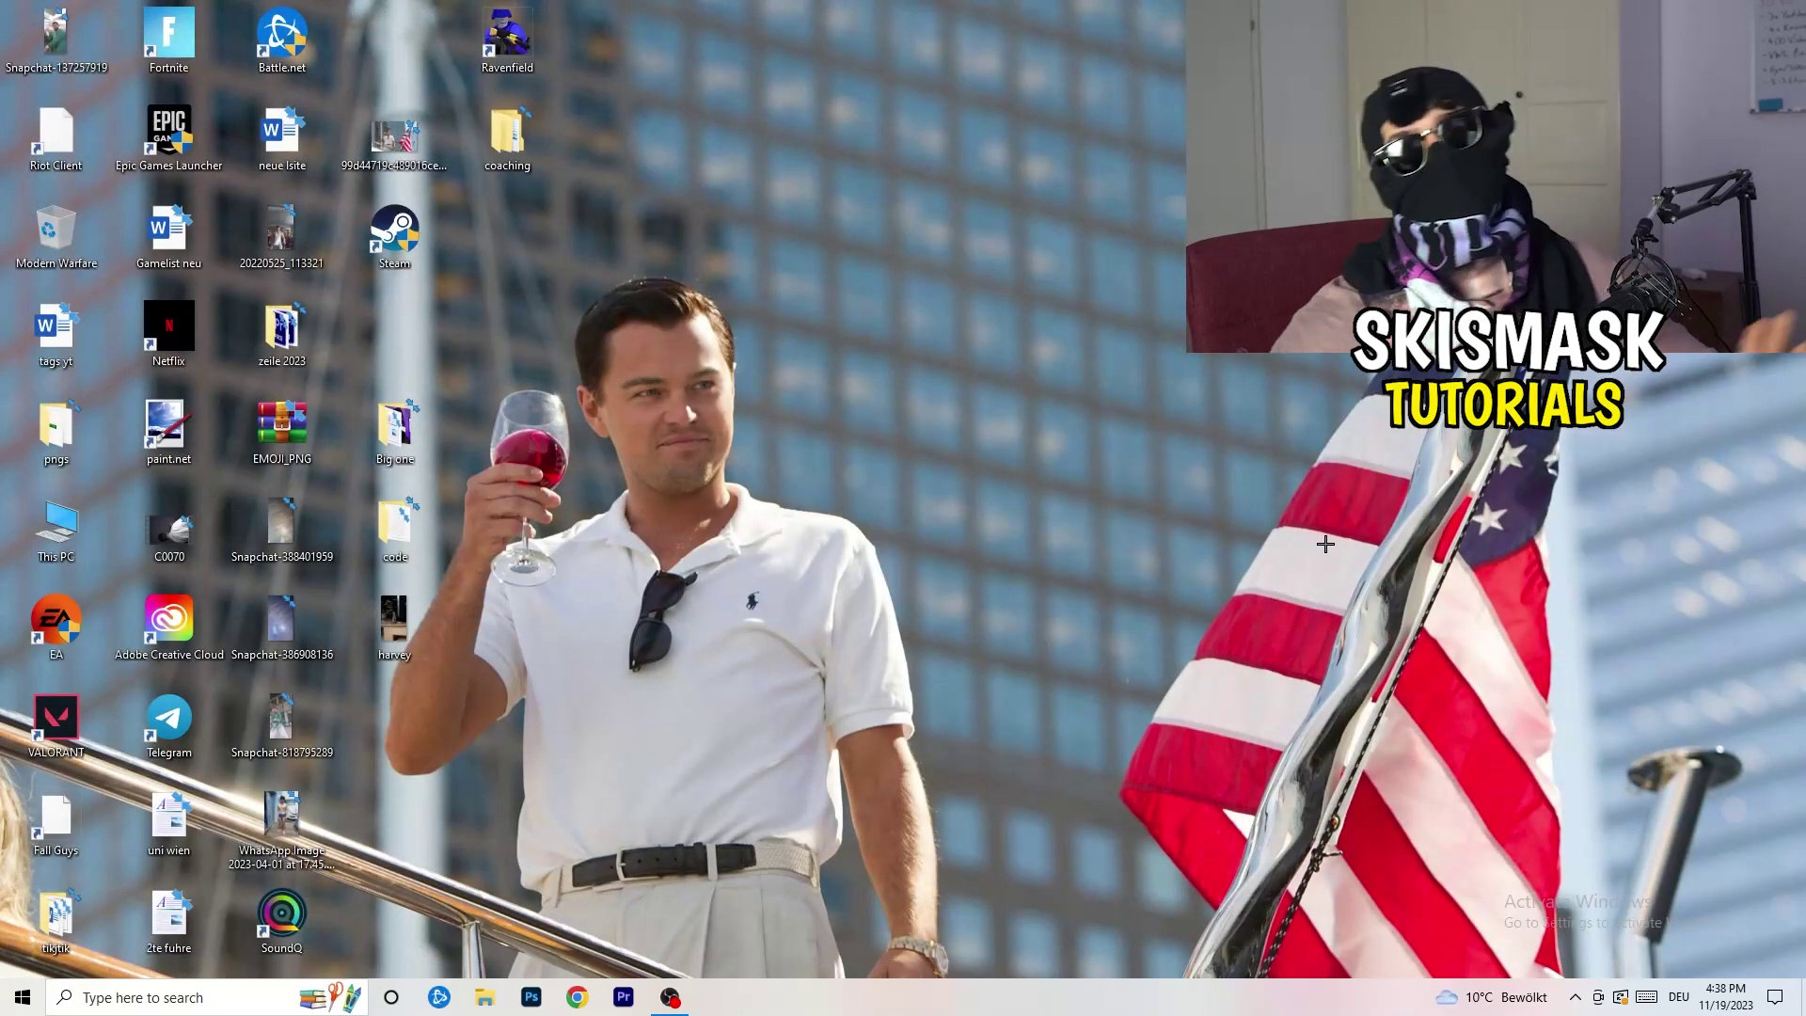